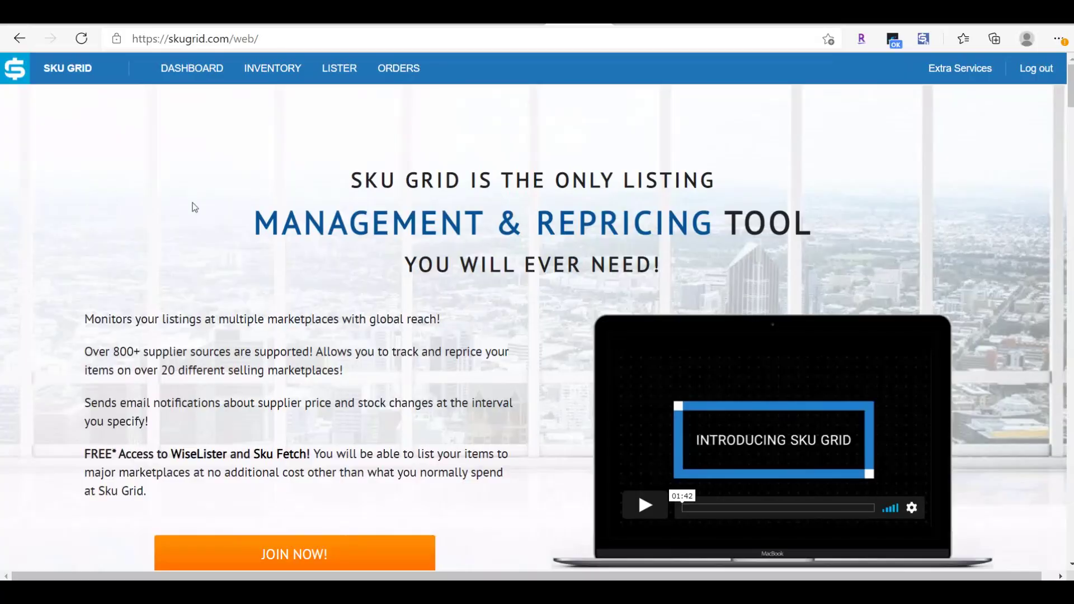
# Examine the SKU Grid home page, including supported marketplaces and stores, popular subscriptions, infrastructure and affiliate sections.
pyautogui.scroll(-5, 391, 285)
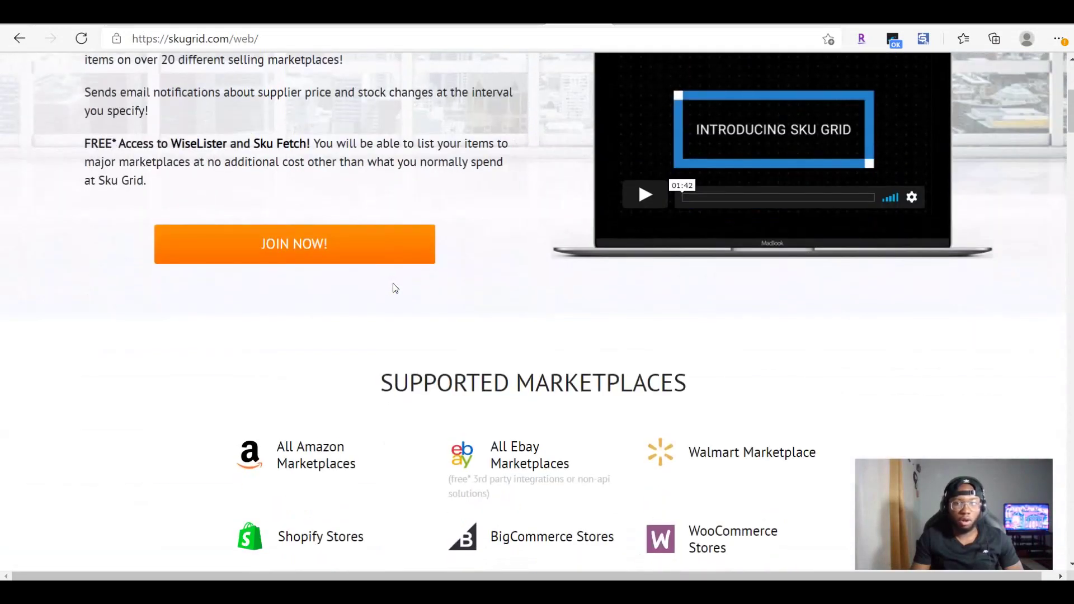
pyautogui.scroll(-4, 396, 288)
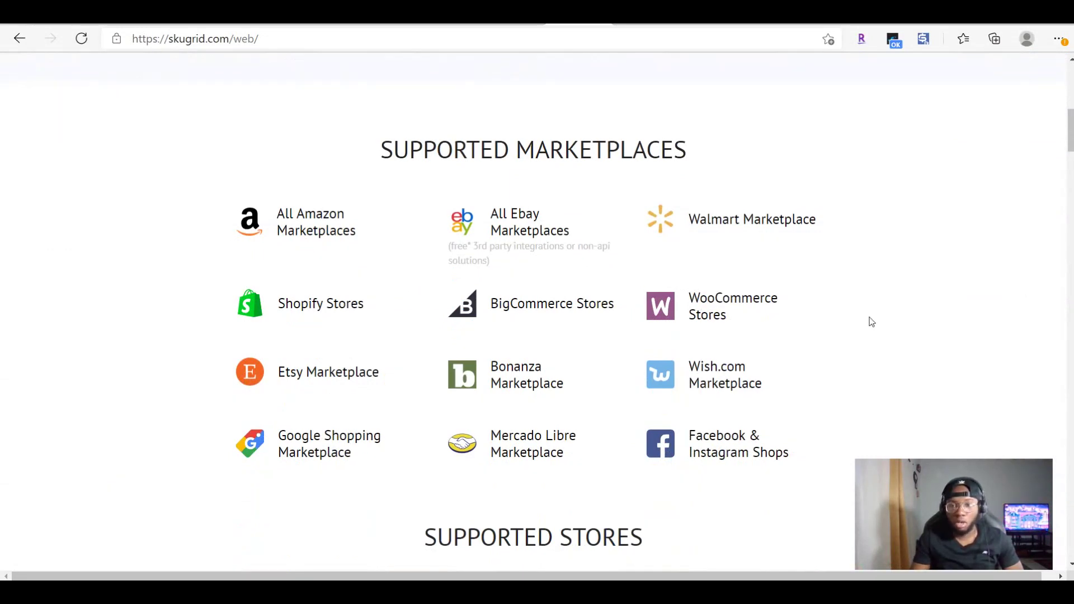
pyautogui.scroll(-3, 973, 418)
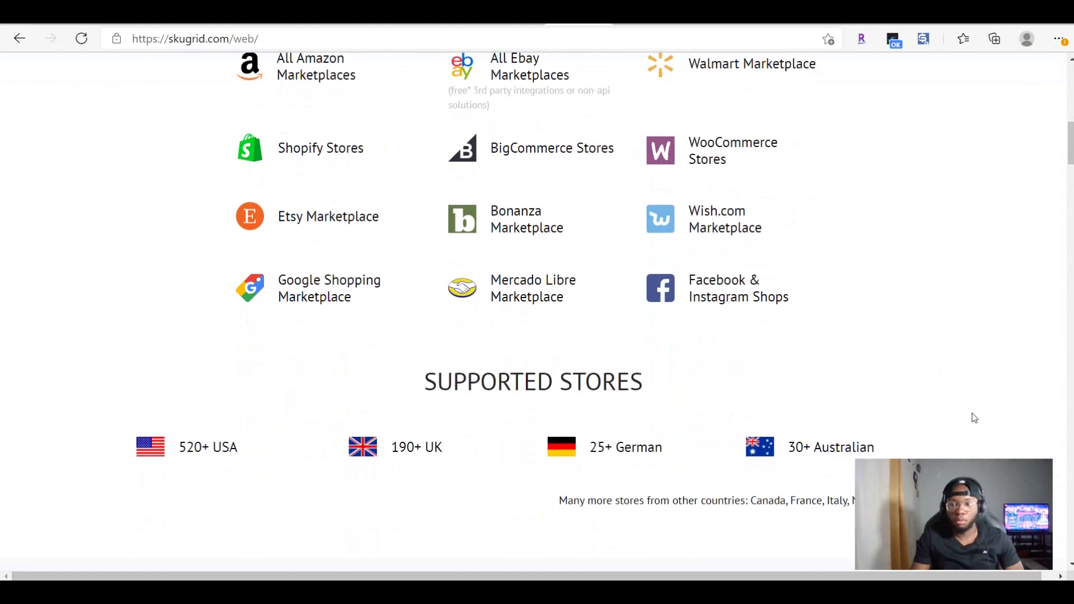
pyautogui.moveTo(1071, 145); pyautogui.dragTo(1071, 276)
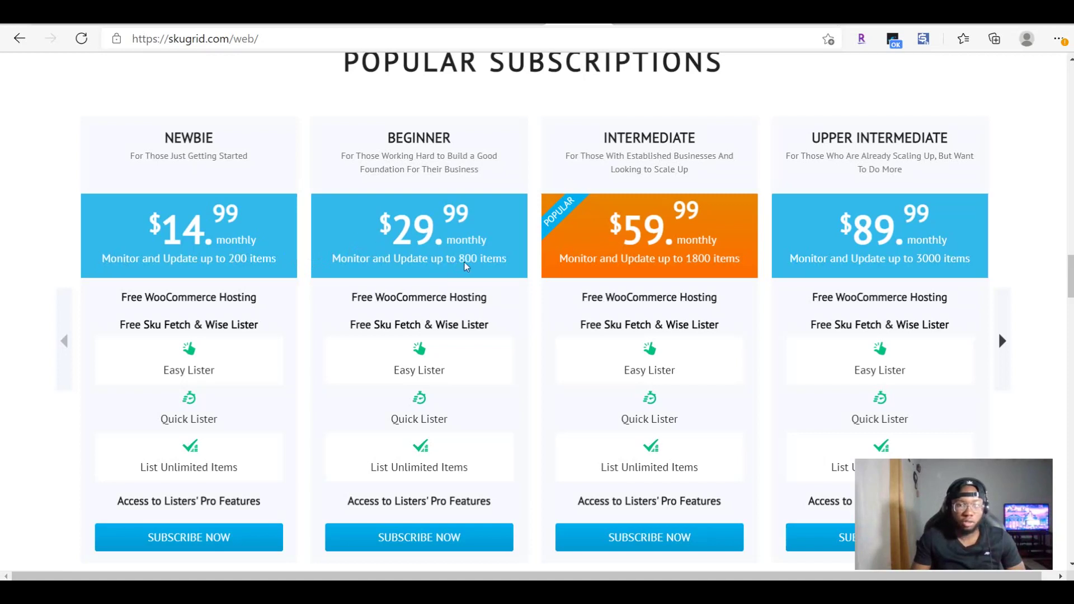
pyautogui.scroll(-10, 465, 266)
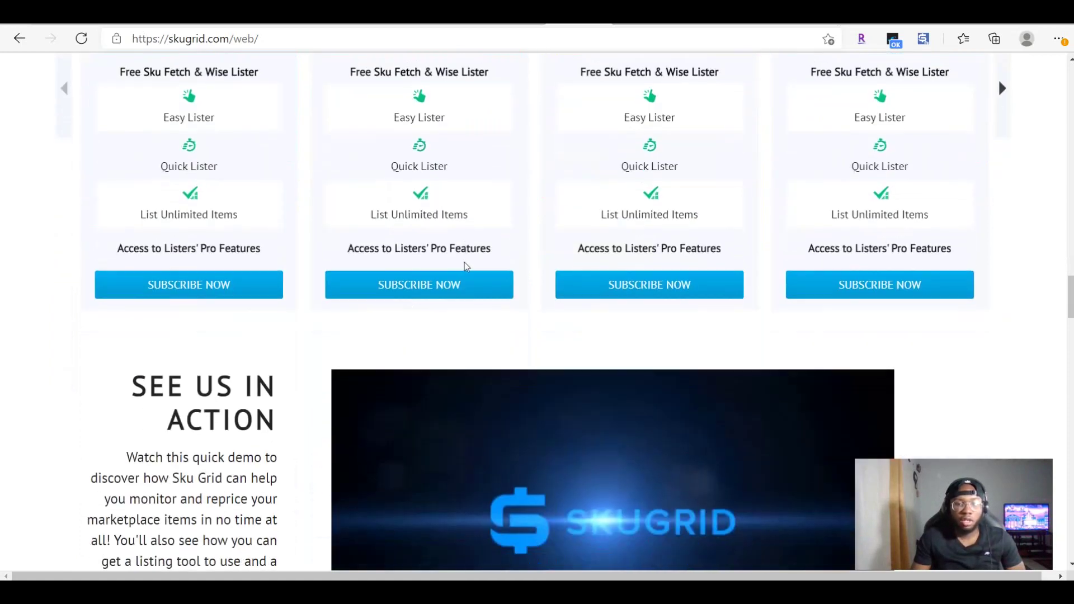
pyautogui.scroll(-4, 464, 266)
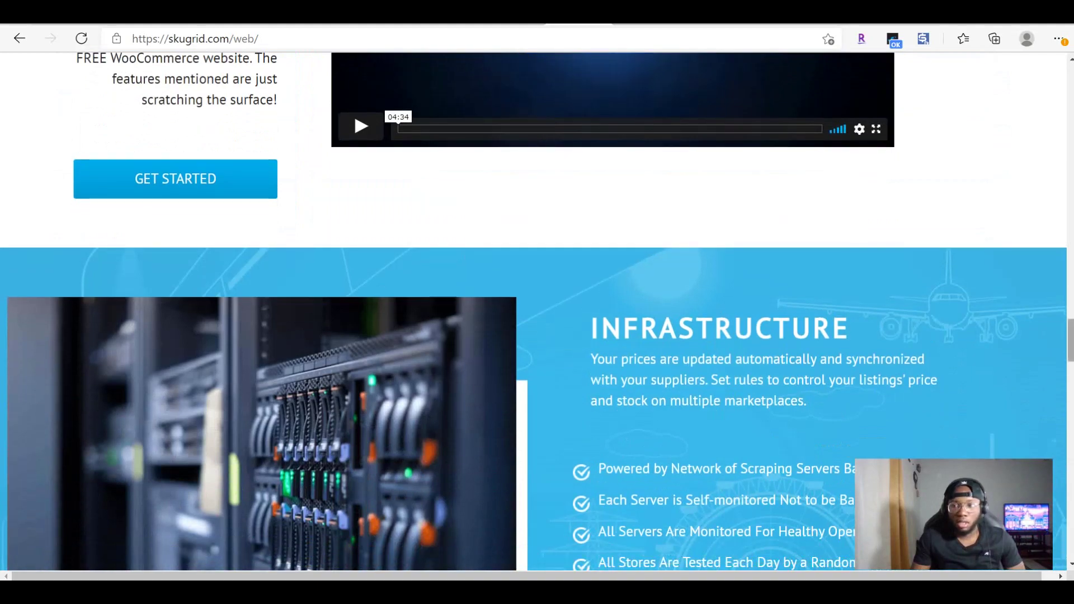
pyautogui.scroll(-8, 998, 367)
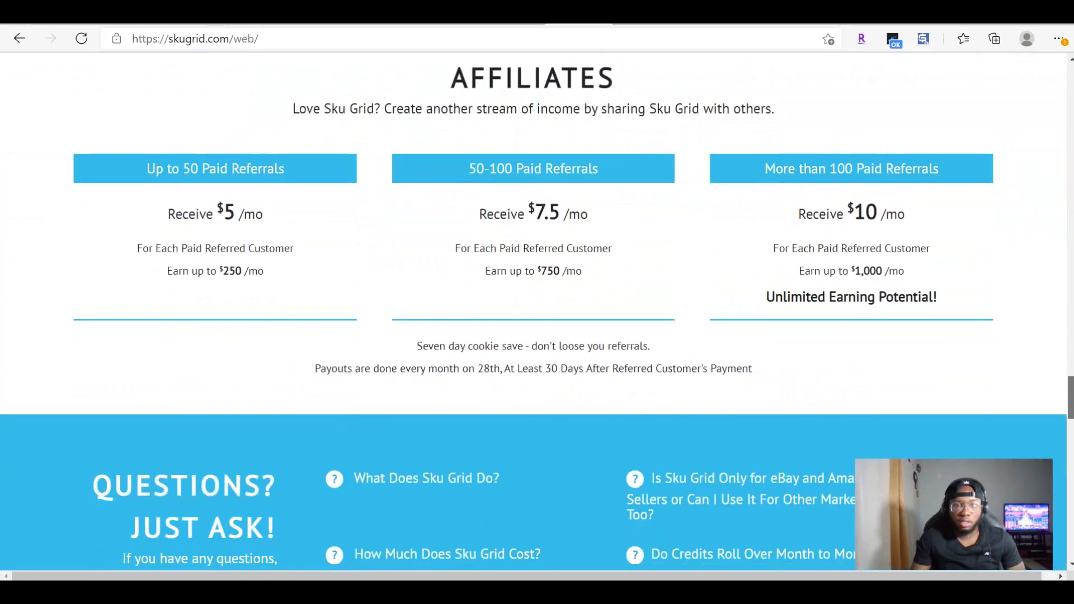
pyautogui.scroll(20, 998, 367)
pyautogui.scroll(15, 998, 367)
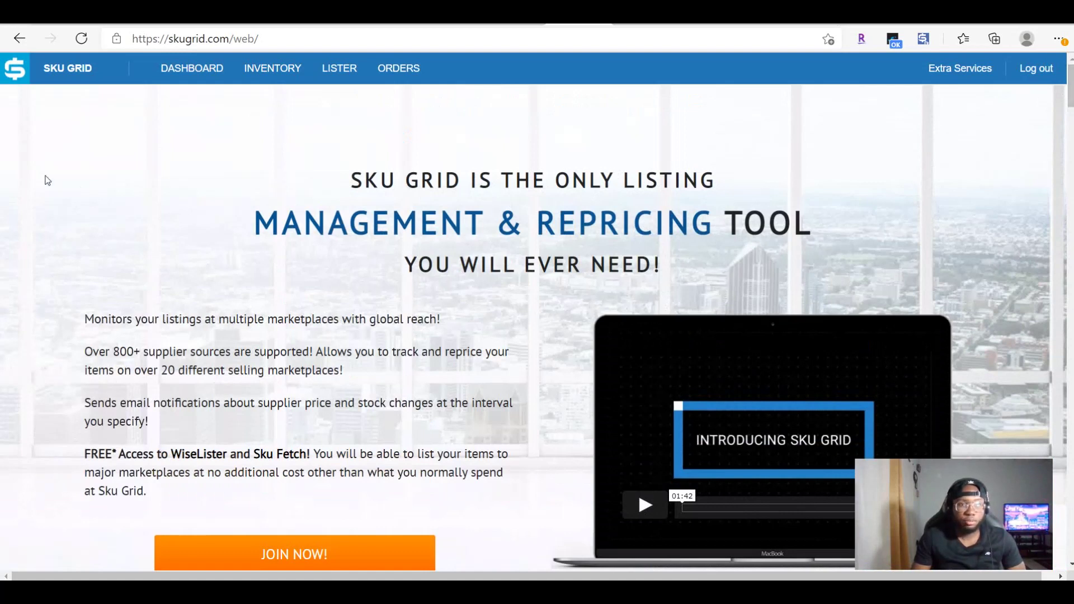
# Open the Marketplaces settings from the dashboard.
pyautogui.click(188, 71)
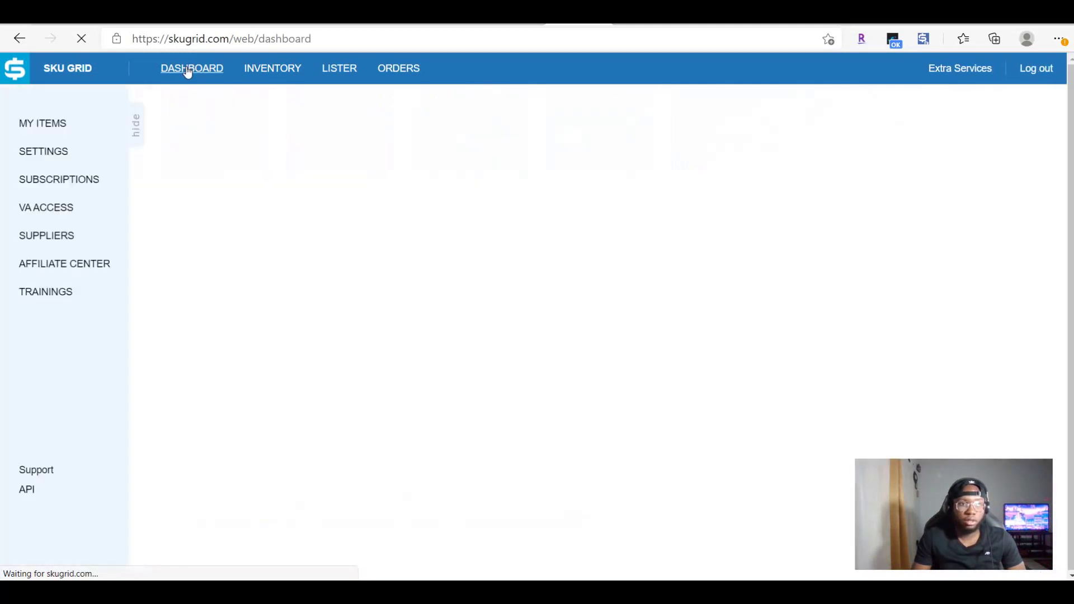
pyautogui.click(49, 154)
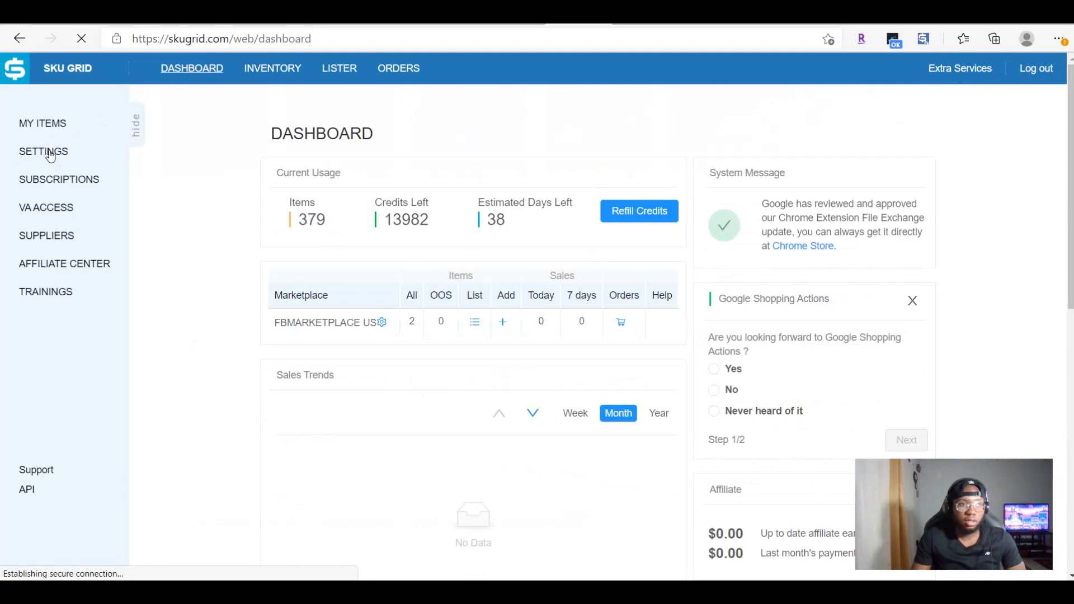
pyautogui.click(549, 119)
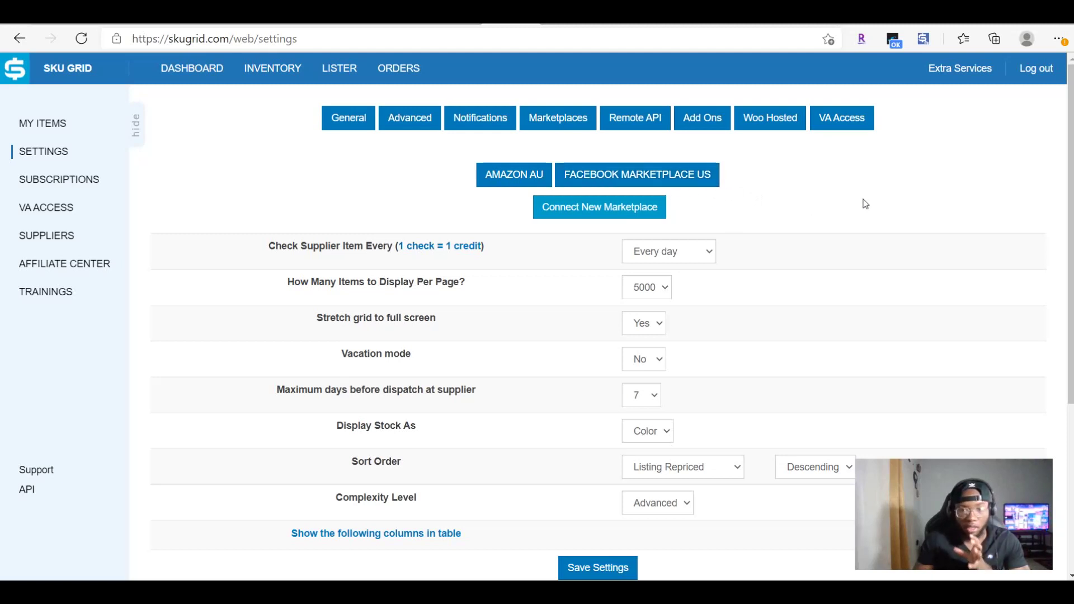
# Look through the marketplaces offered for a new marketplace connection, down to the Facebook Marketplace and Google entries.
pyautogui.click(619, 214)
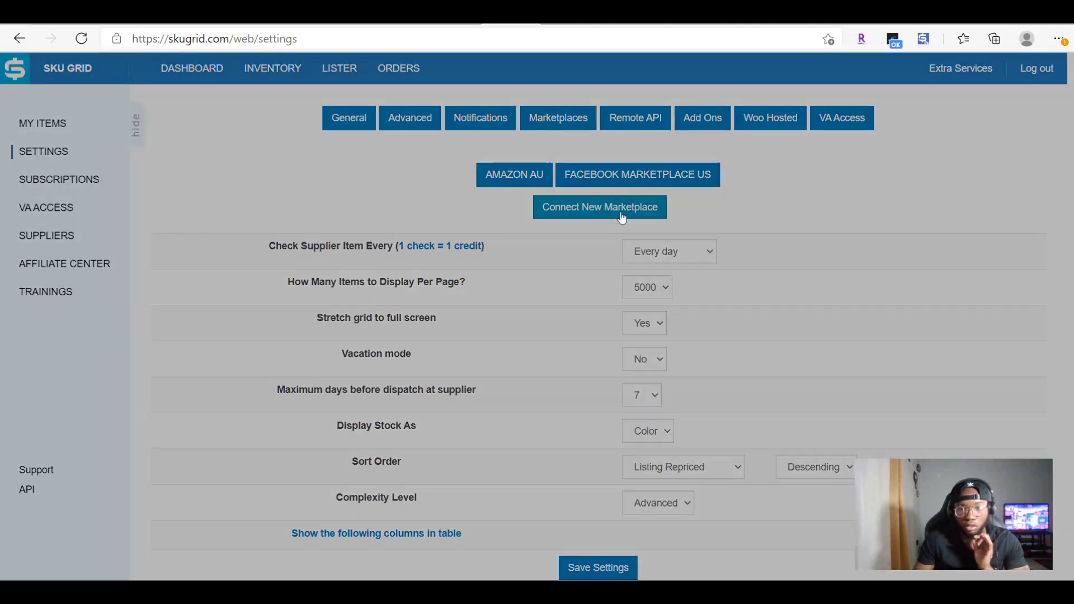
pyautogui.click(596, 161)
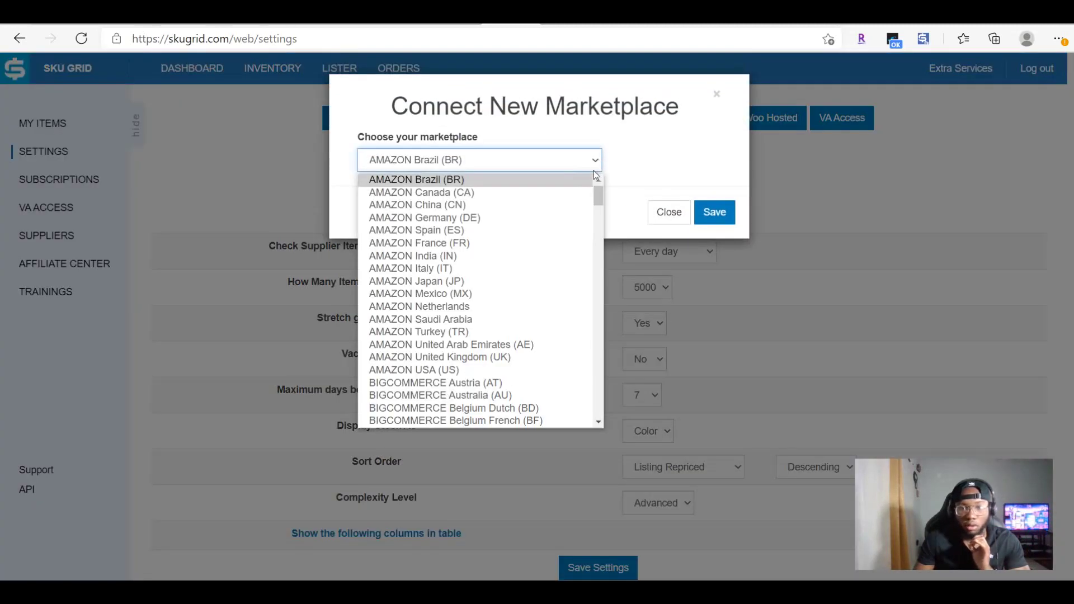
pyautogui.scroll(-8, 517, 249)
pyautogui.scroll(-11, 512, 258)
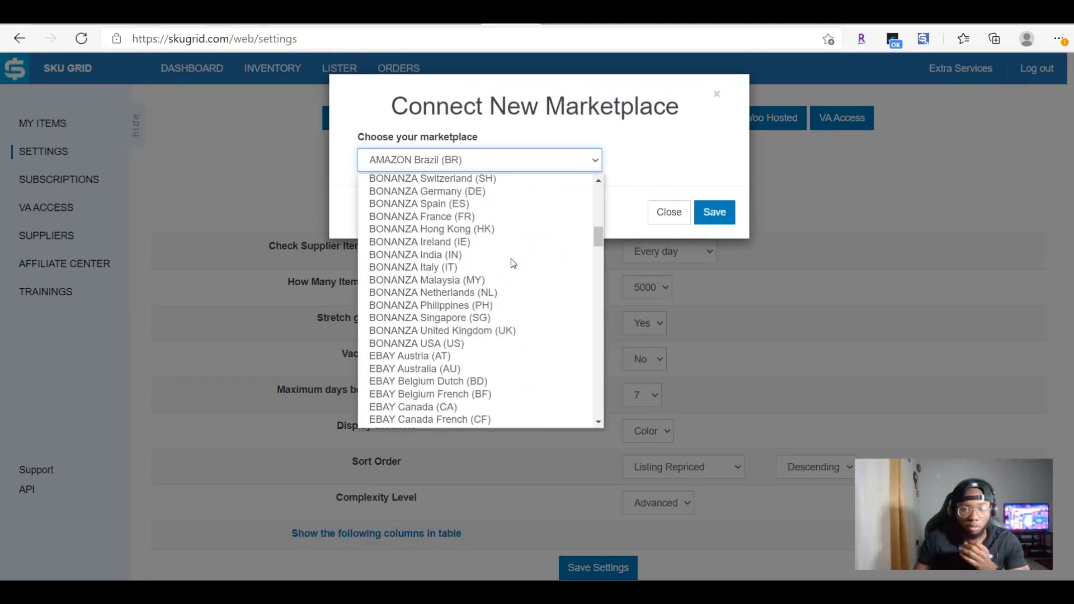
pyautogui.scroll(-13, 511, 260)
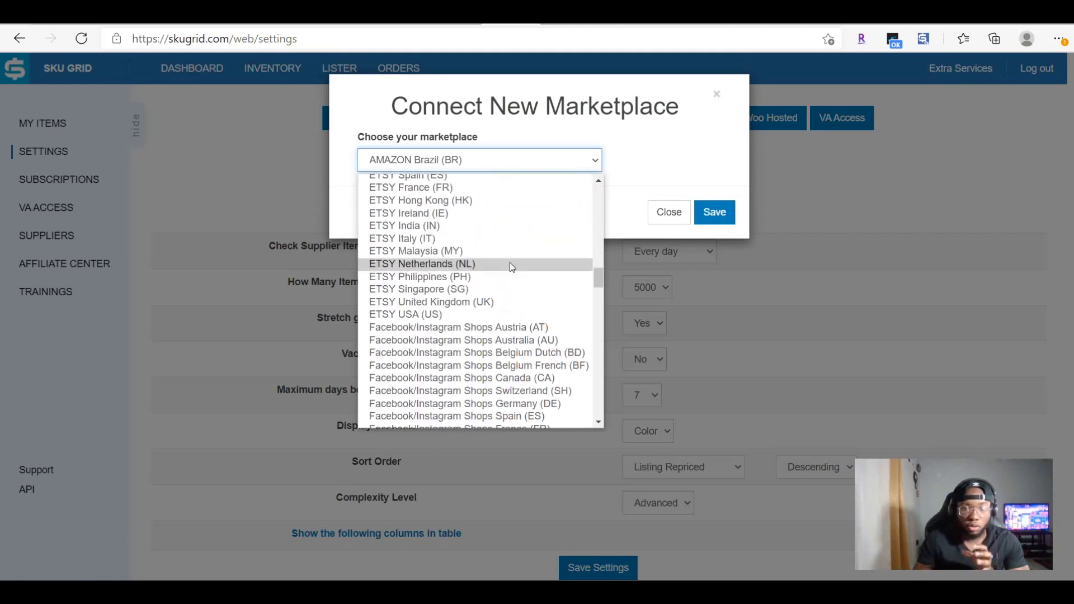
pyautogui.scroll(2, 510, 265)
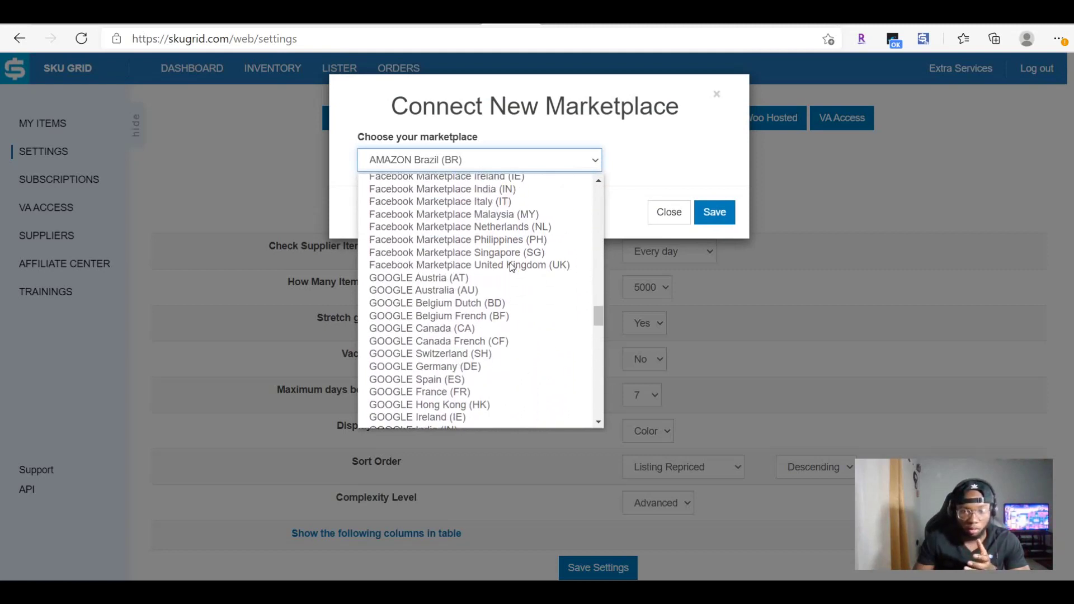
pyautogui.scroll(1, 511, 239)
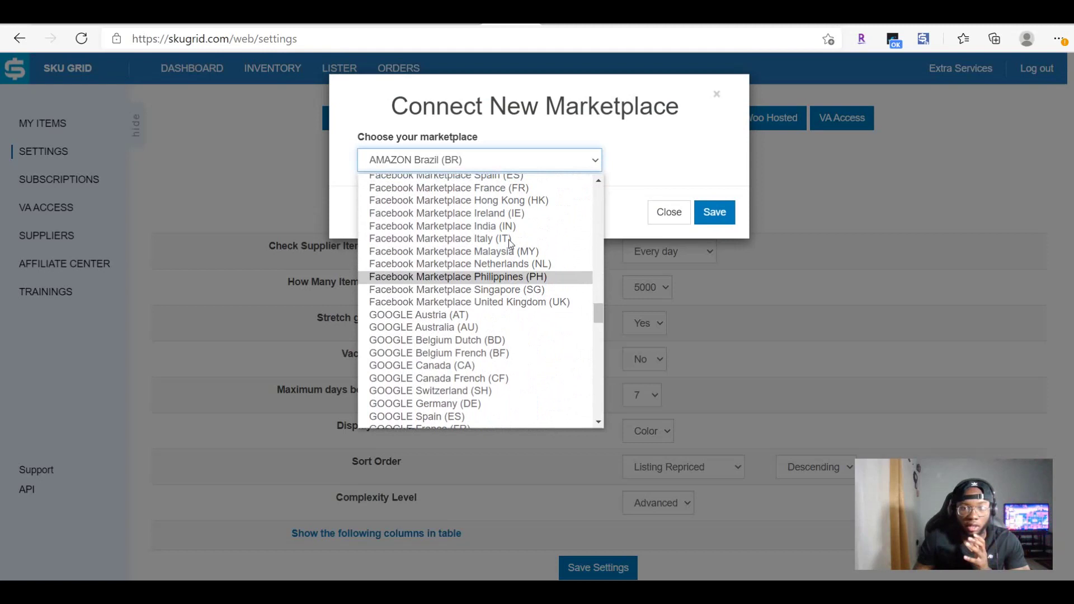
pyautogui.scroll(-1, 485, 241)
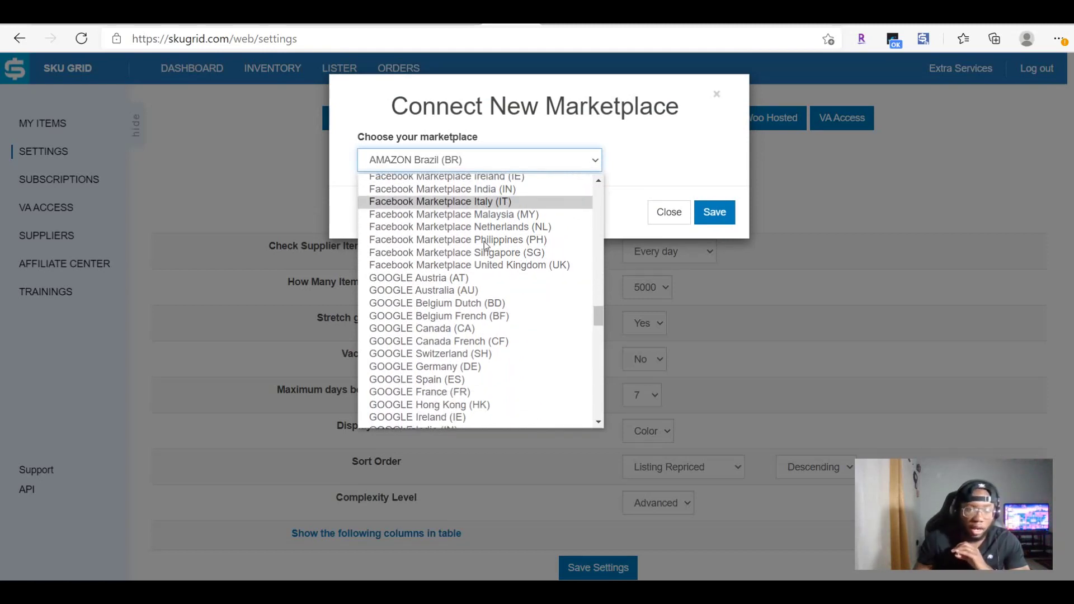
pyautogui.scroll(1, 485, 245)
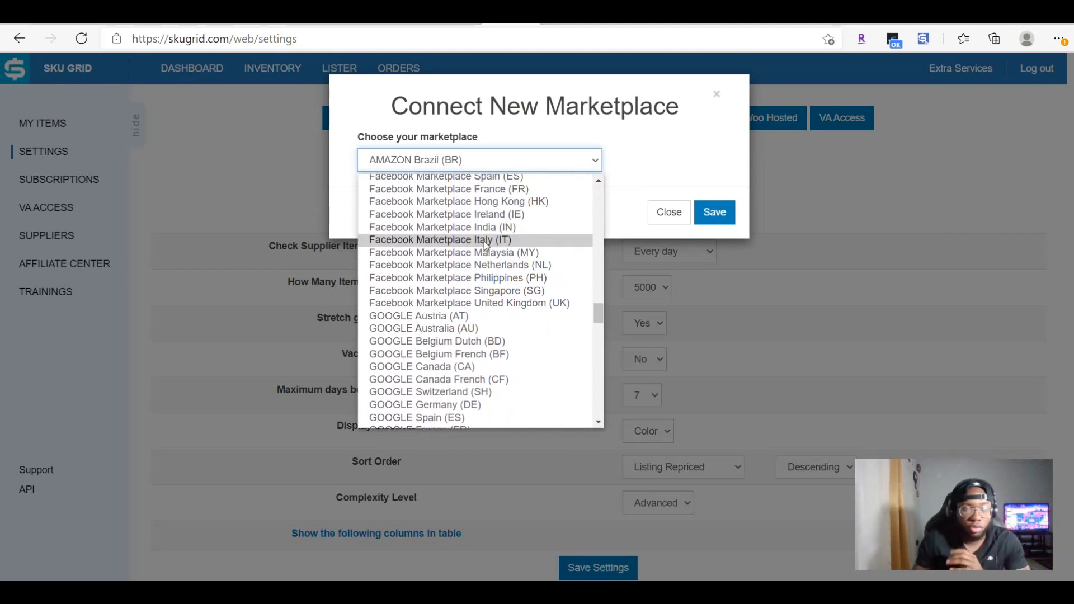
pyautogui.click(675, 134)
# In the Facebook Marketplace US settings, apply a pricing wizard formula with a 35% margin and 5% Fbmarketplace fees.
pyautogui.click(713, 220)
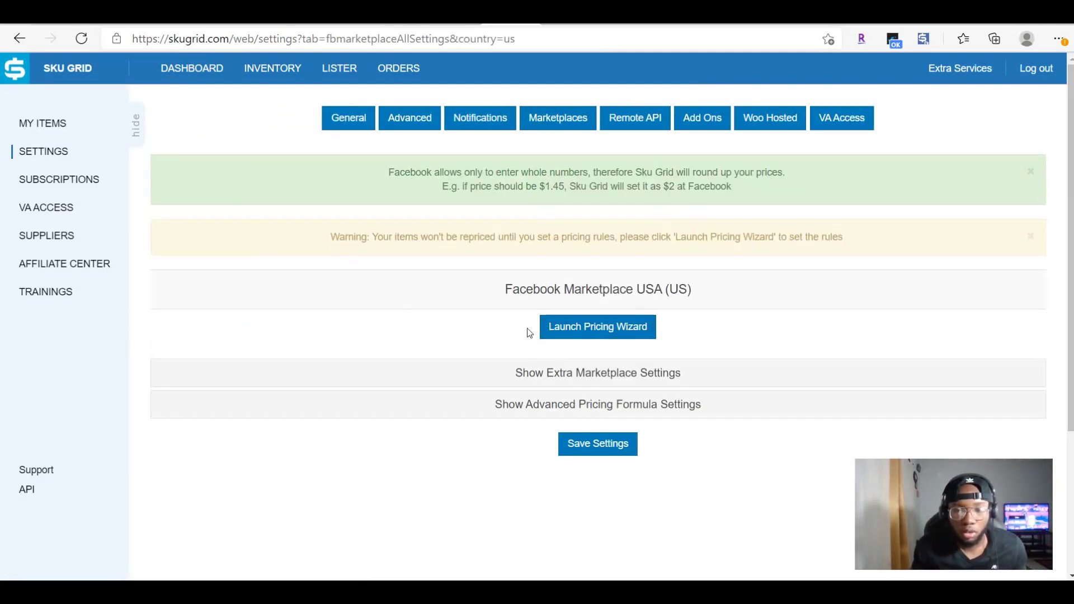
pyautogui.click(602, 334)
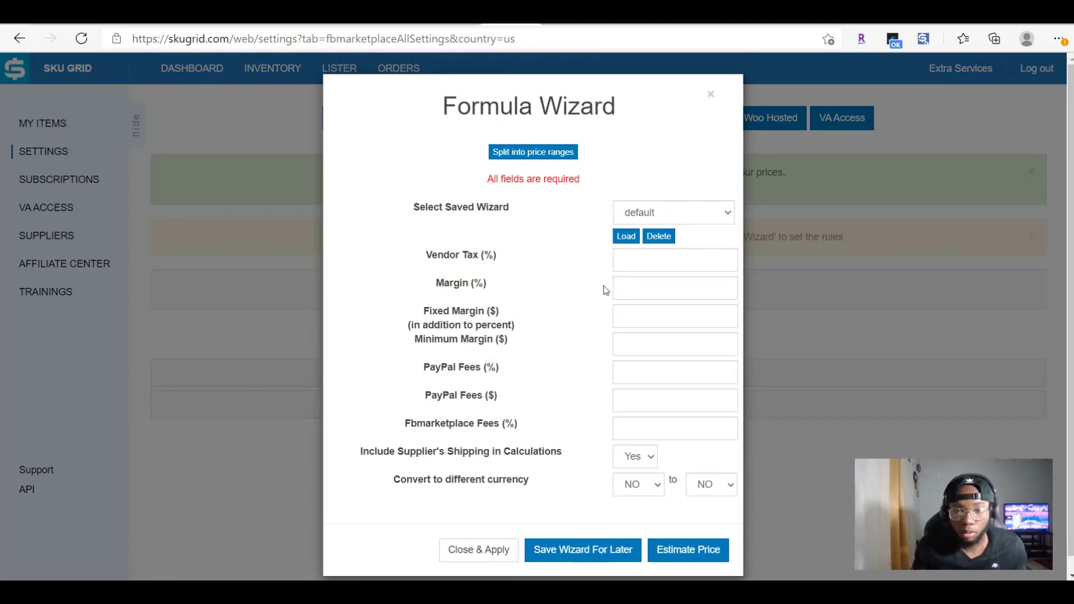
pyautogui.click(632, 290)
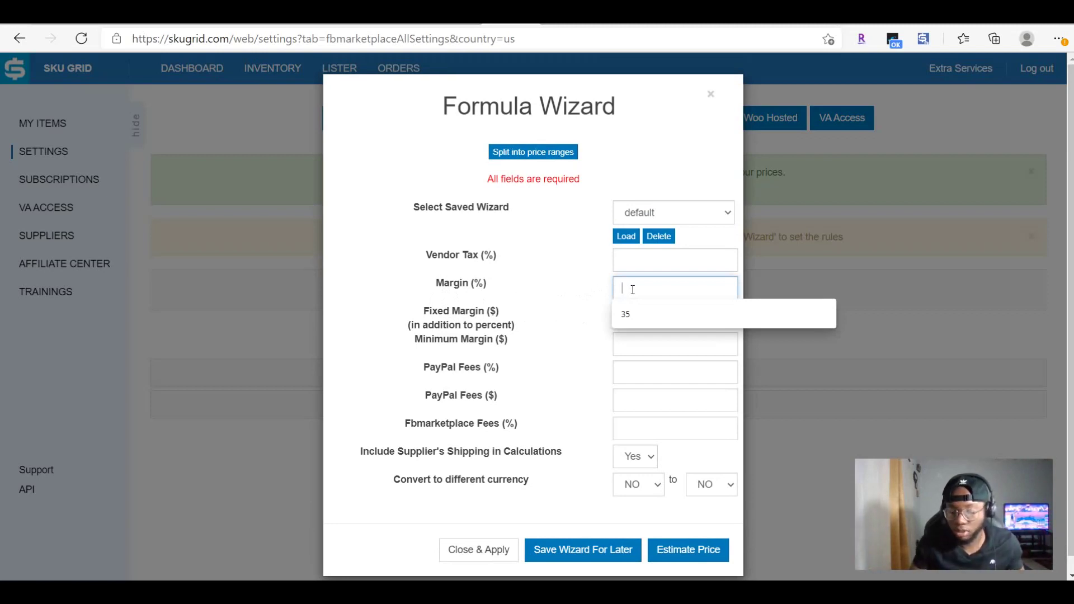
pyautogui.write('35')
pyautogui.click(568, 288)
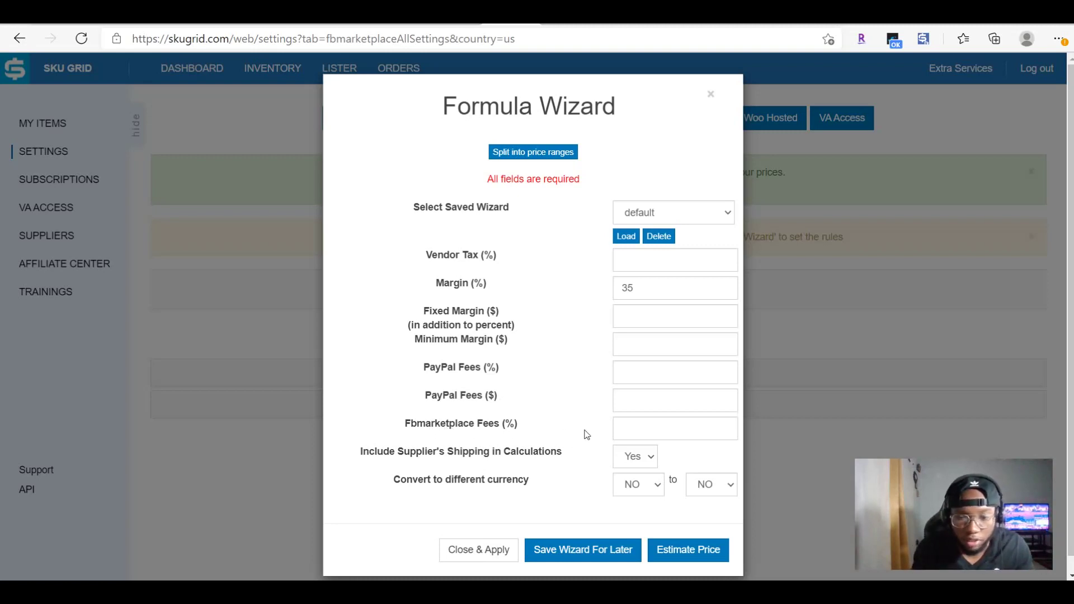
pyautogui.click(636, 429)
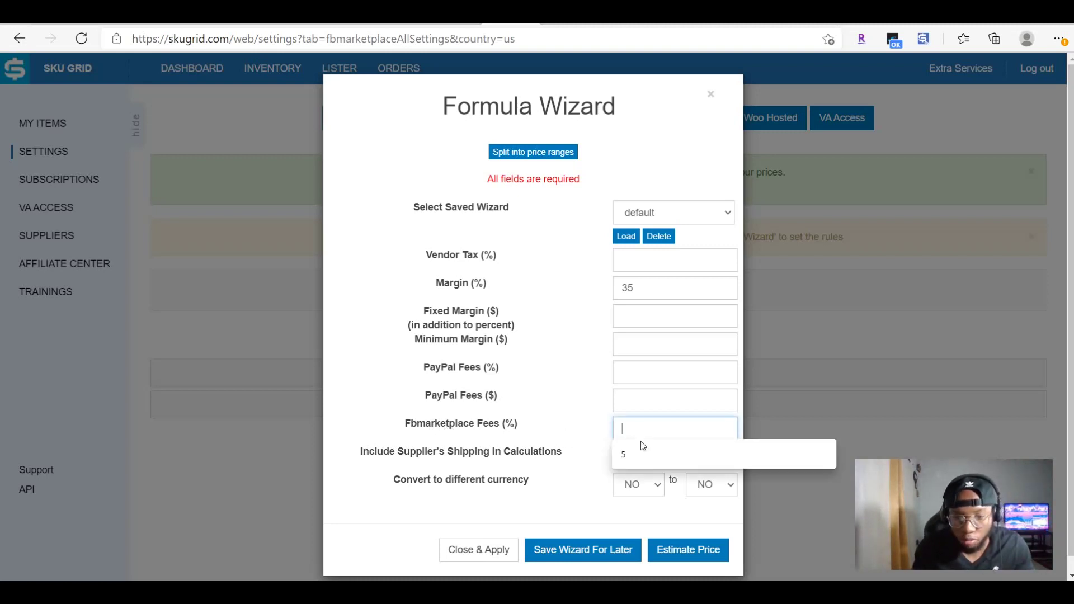
pyautogui.click(632, 455)
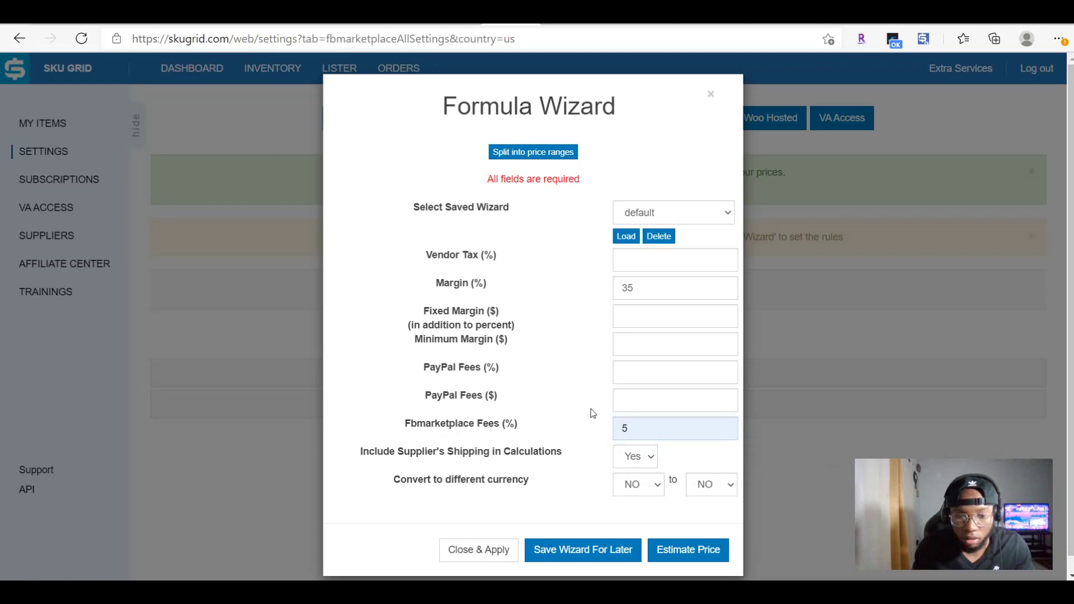
pyautogui.click(495, 551)
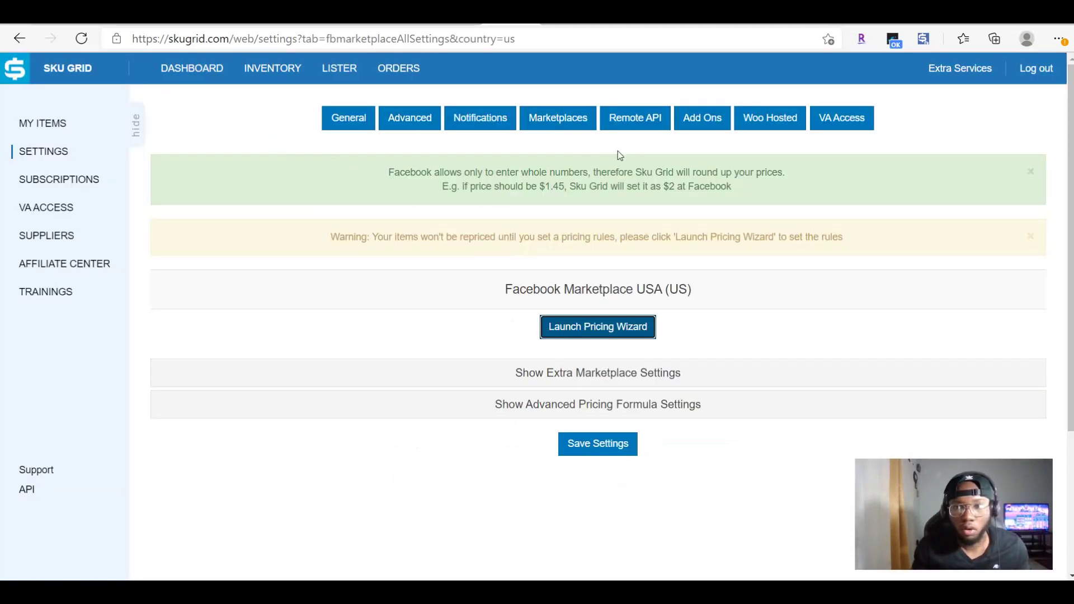
# Switch to the Chrome Web Store, search for "facebook marketplace repricer" and open the Facebook Marketplace Repricer extension's page.
pyautogui.hotkey('ctrl', 'Tab')
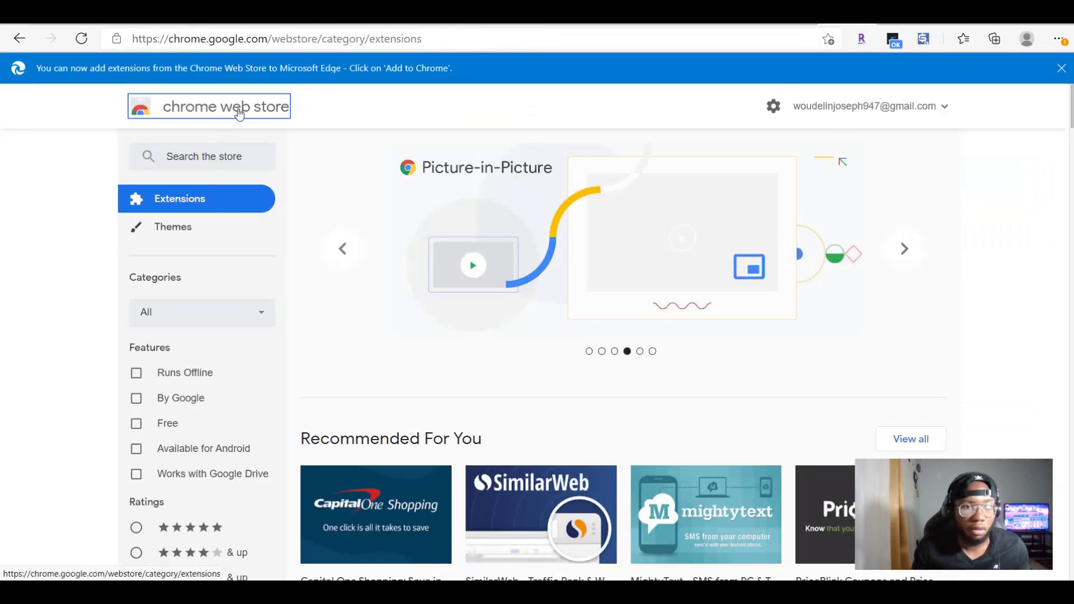
pyautogui.click(212, 159)
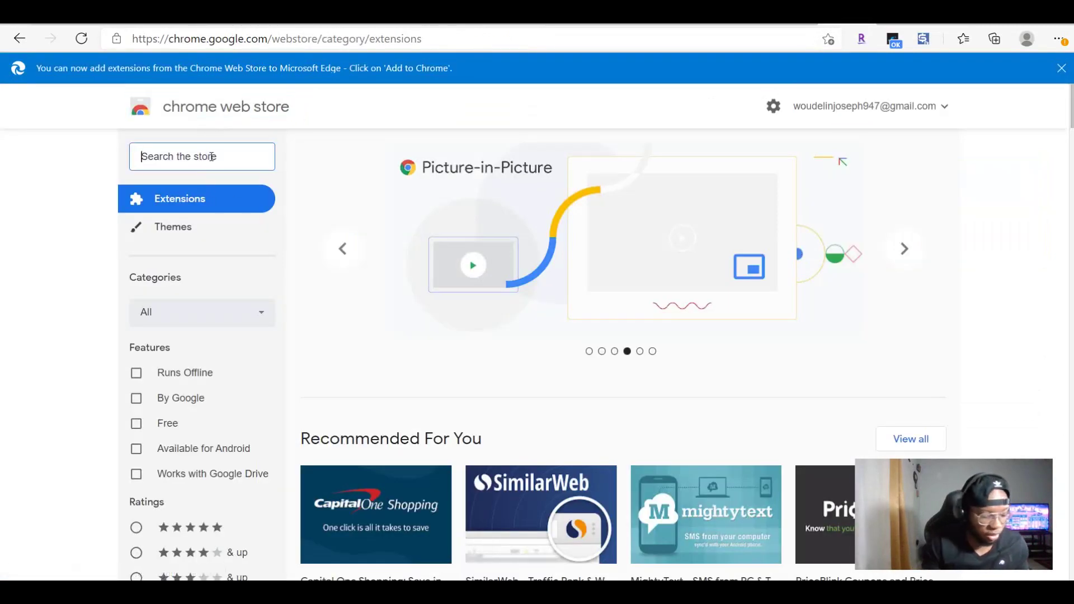
pyautogui.write('facebo')
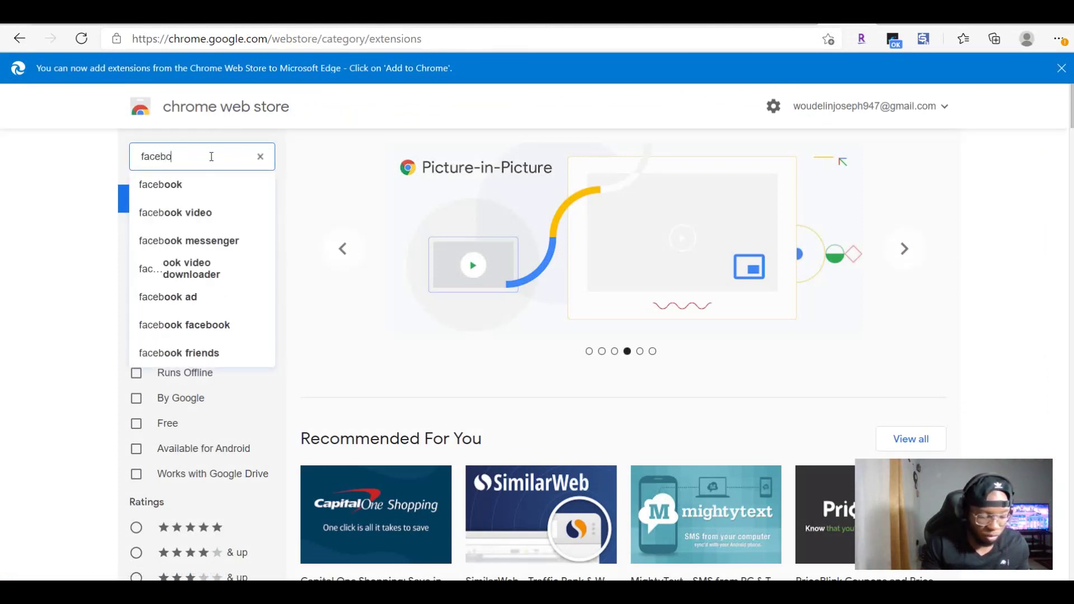
pyautogui.write('ok mar')
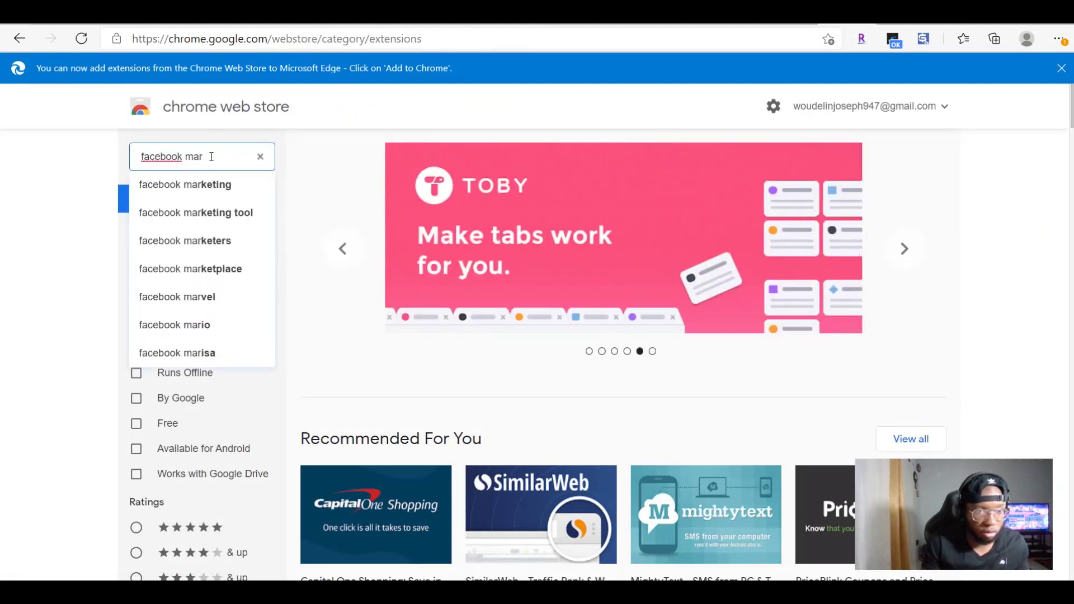
pyautogui.write('ket...')
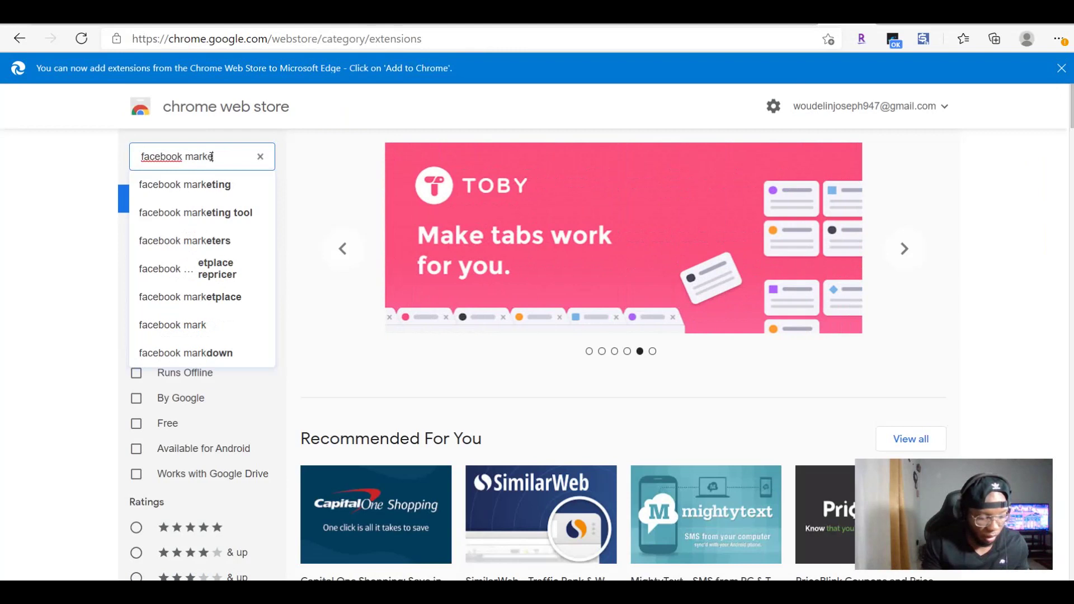
pyautogui.click(188, 270)
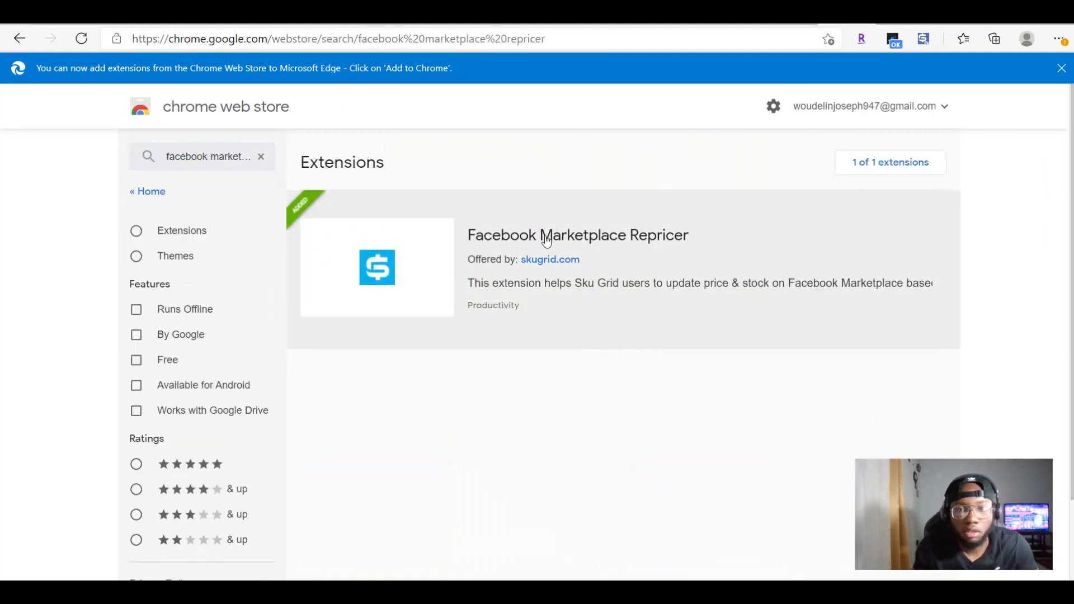
pyautogui.click(550, 236)
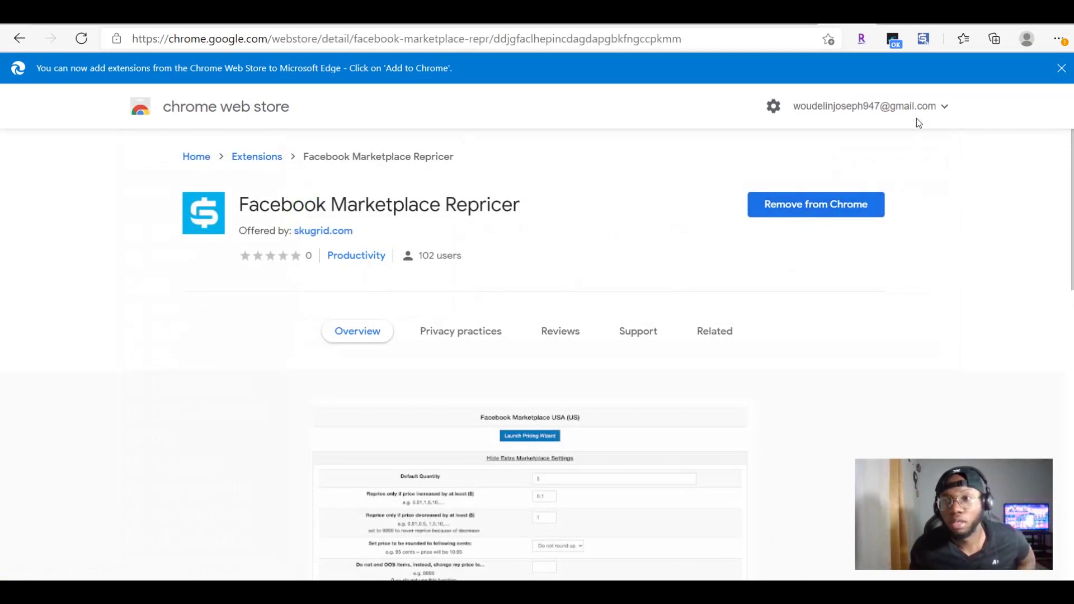
# Switch to the SKU Grid settings and open the Remote API settings, discarding the unsaved changes.
pyautogui.click(923, 43)
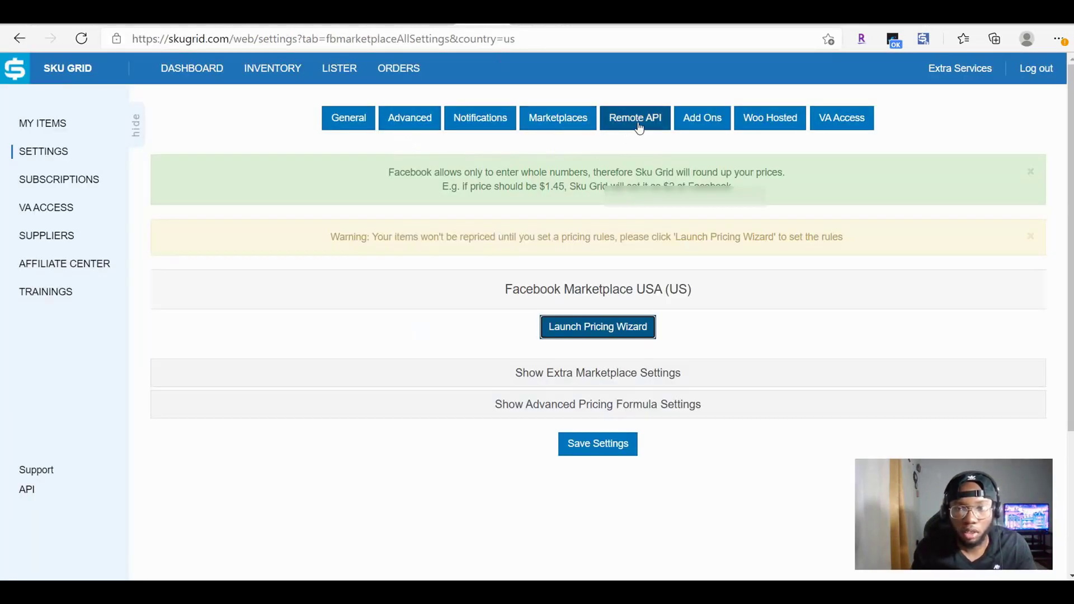
pyautogui.click(638, 128)
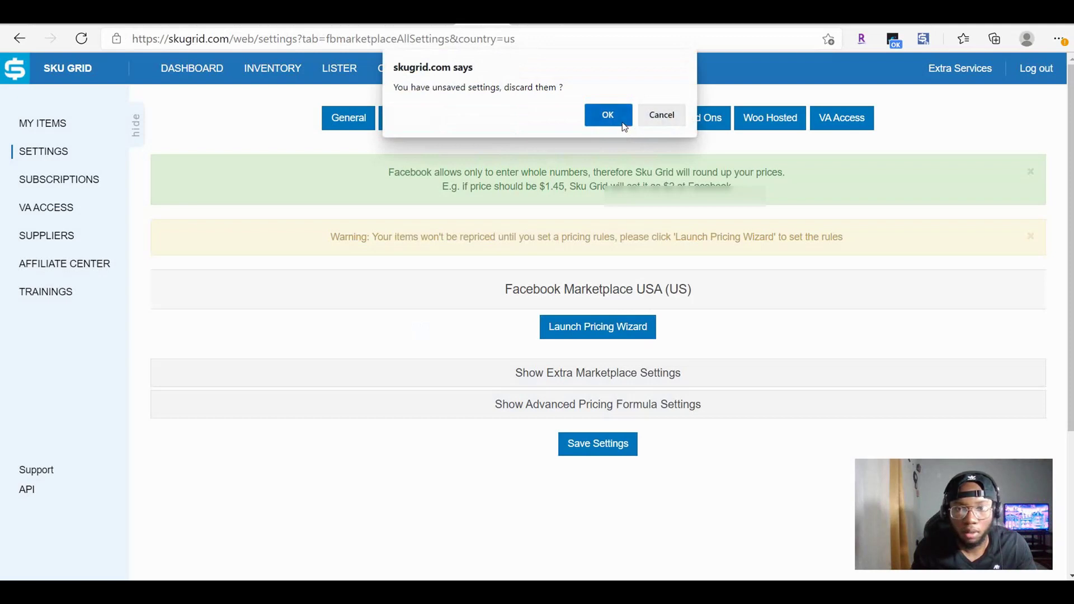
pyautogui.click(622, 122)
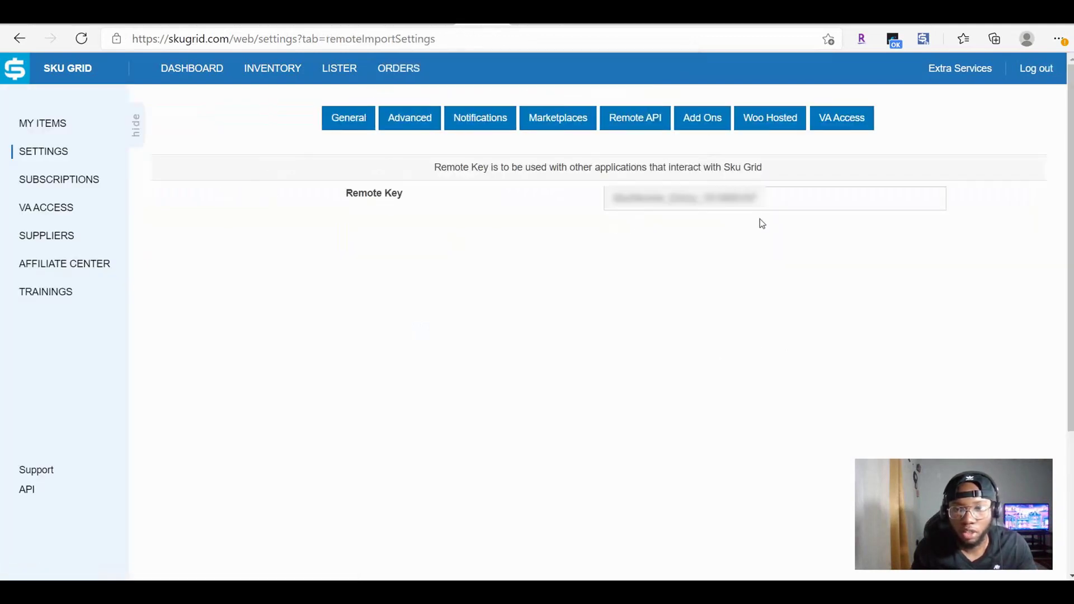
# Copy the SKU Grid remote key and select the remote key field's content in the Facebook Marketplace Repricer extension's settings.
pyautogui.click(747, 197)
pyautogui.doubleClick(746, 197)
pyautogui.rightClick(747, 197)
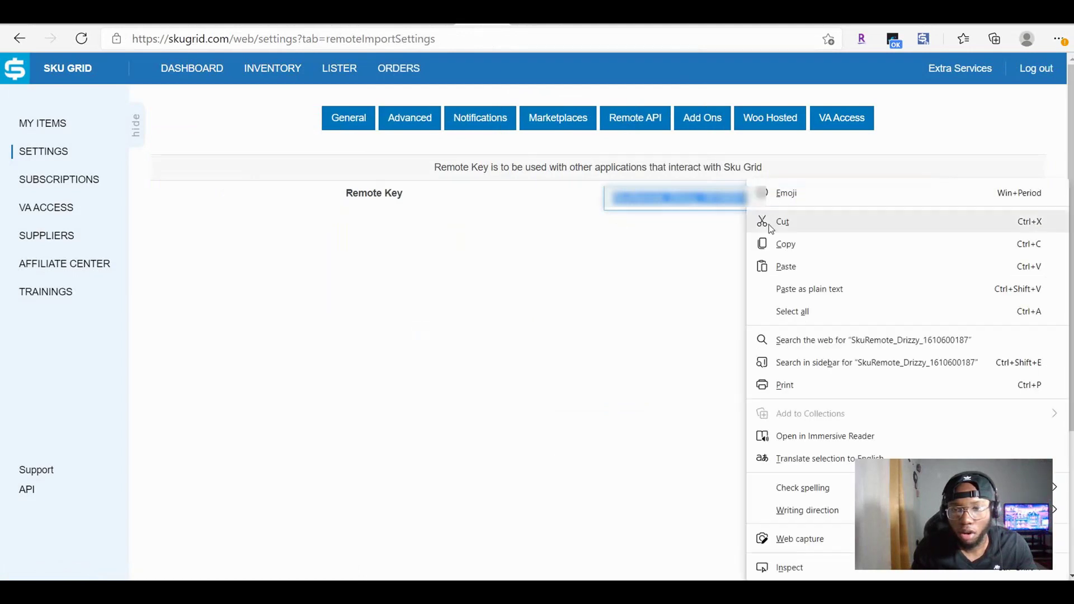
pyautogui.click(790, 243)
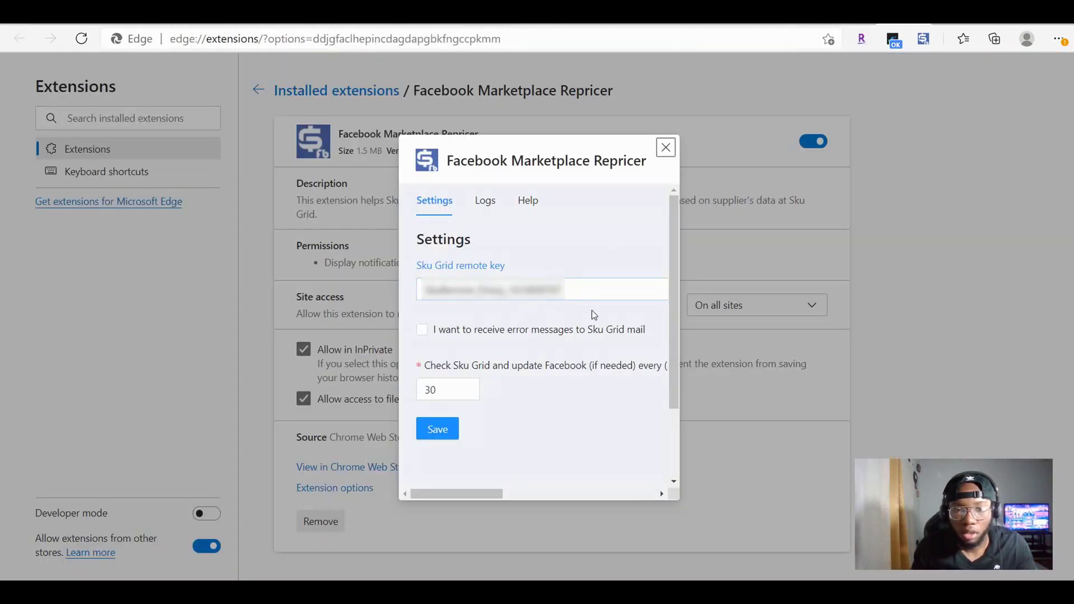
pyautogui.tripleClick(615, 295)
pyautogui.click(617, 292)
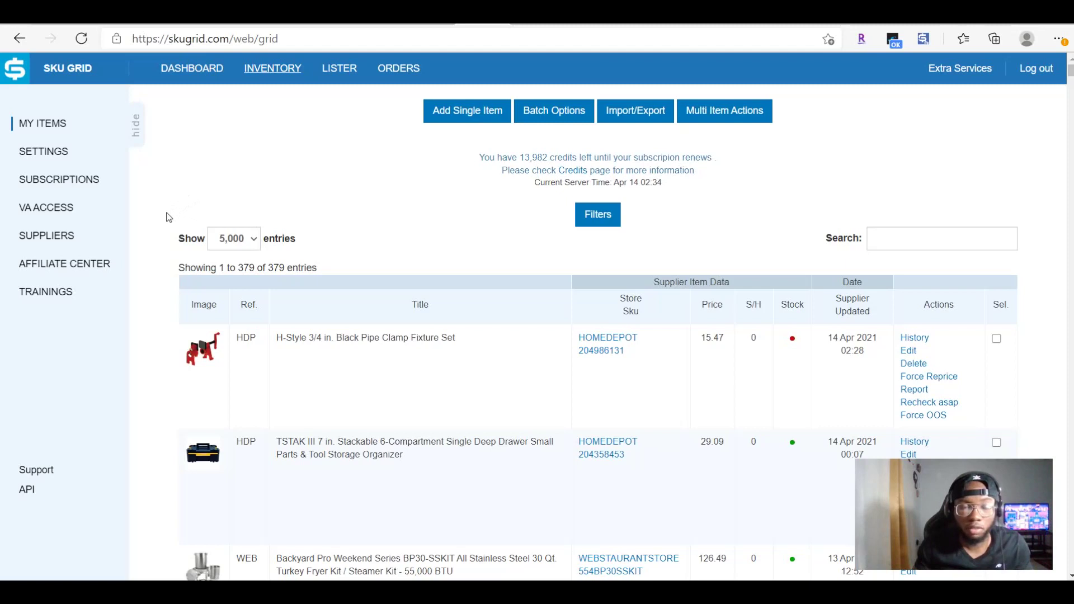
pyautogui.scroll(-1, 166, 219)
pyautogui.scroll(-1, 166, 219)
pyautogui.scroll(3, 166, 219)
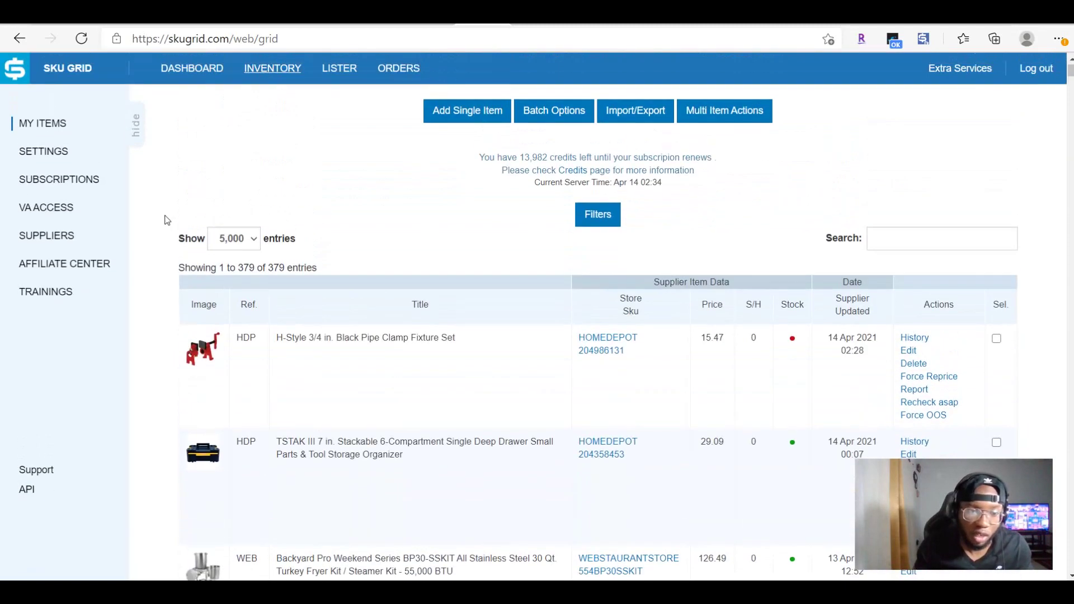
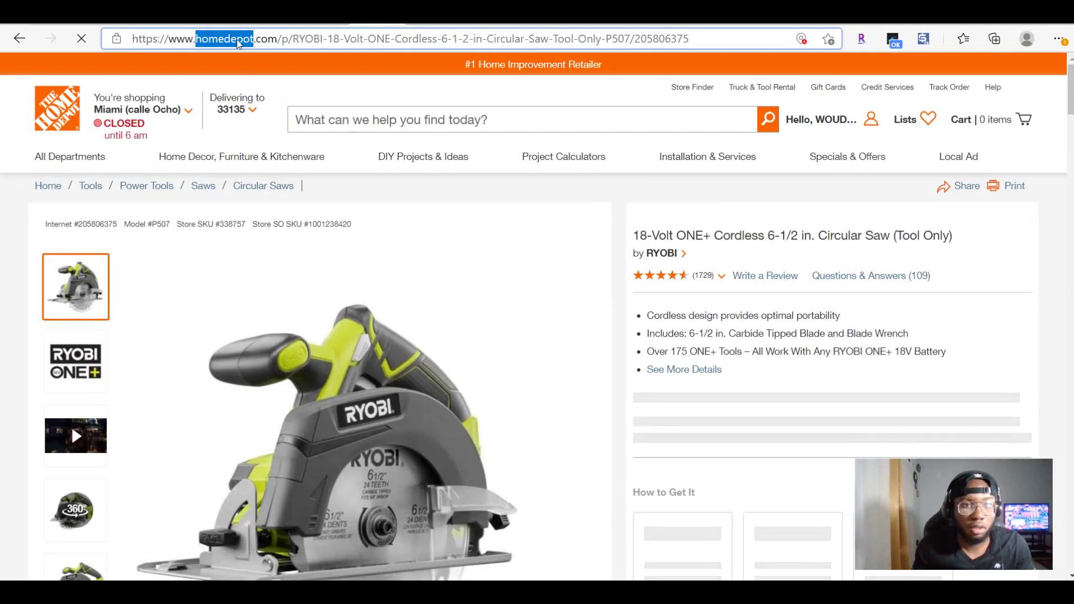
# Copy the full web address of the RYOBI 18-Volt ONE+ Cordless 6-1/2 in. Circular Saw page on Home Depot.
pyautogui.doubleClick(237, 43)
pyautogui.click(238, 43)
pyautogui.tripleClick(237, 43)
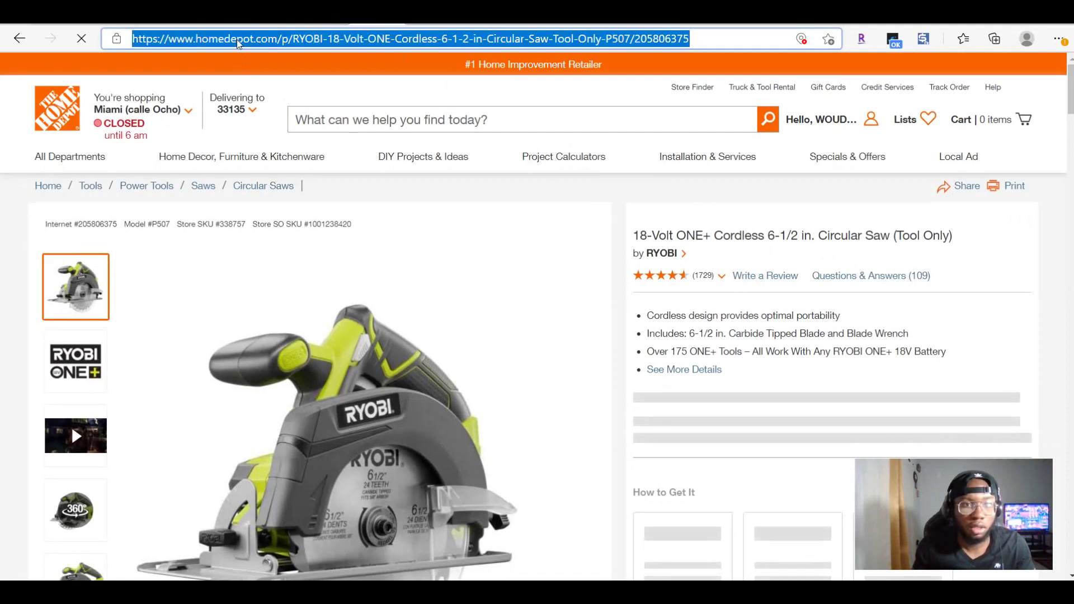
pyautogui.doubleClick(238, 43)
pyautogui.click(237, 43)
pyautogui.tripleClick(237, 43)
pyautogui.rightClick(238, 43)
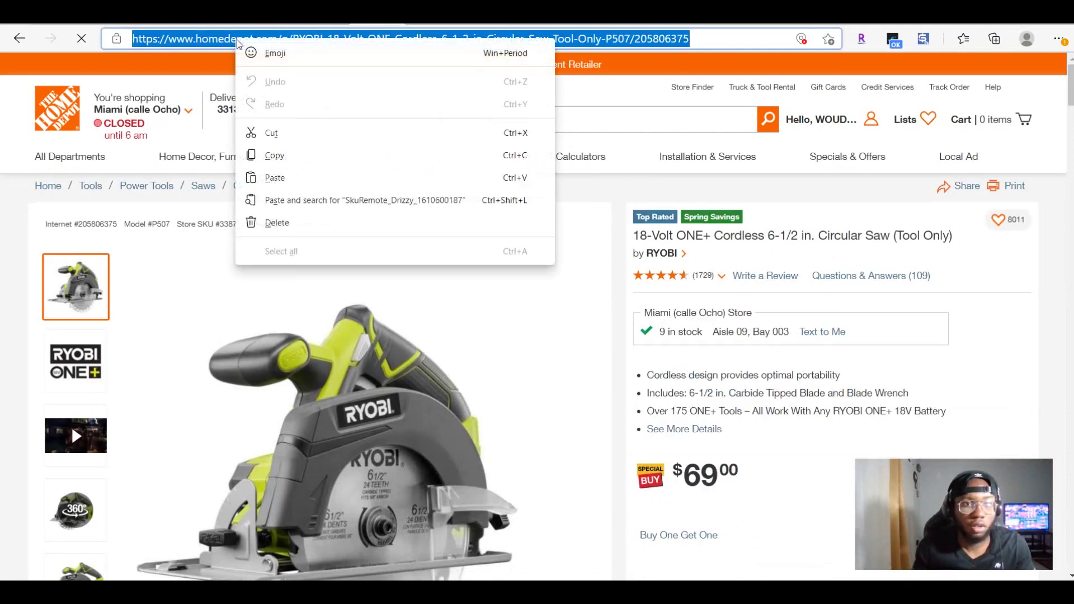
pyautogui.click(271, 155)
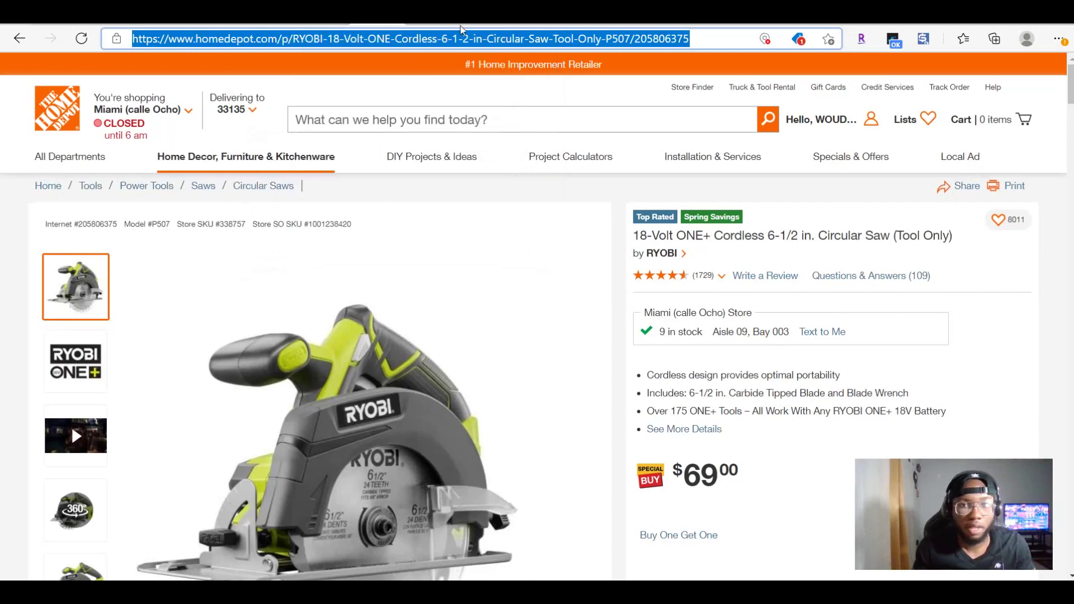
# In the SKU Grid inventory, start a new single item with the copied Home Depot supplier link and the reference ID "Facebook Marketplace".
pyautogui.hotkey('ctrl', 'Tab')
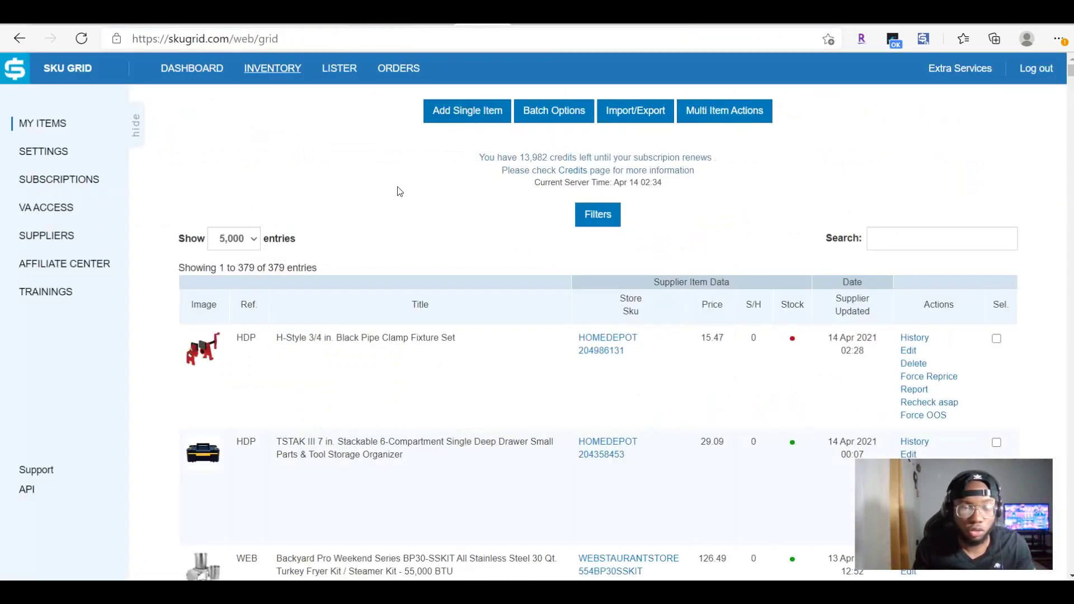
pyautogui.click(445, 110)
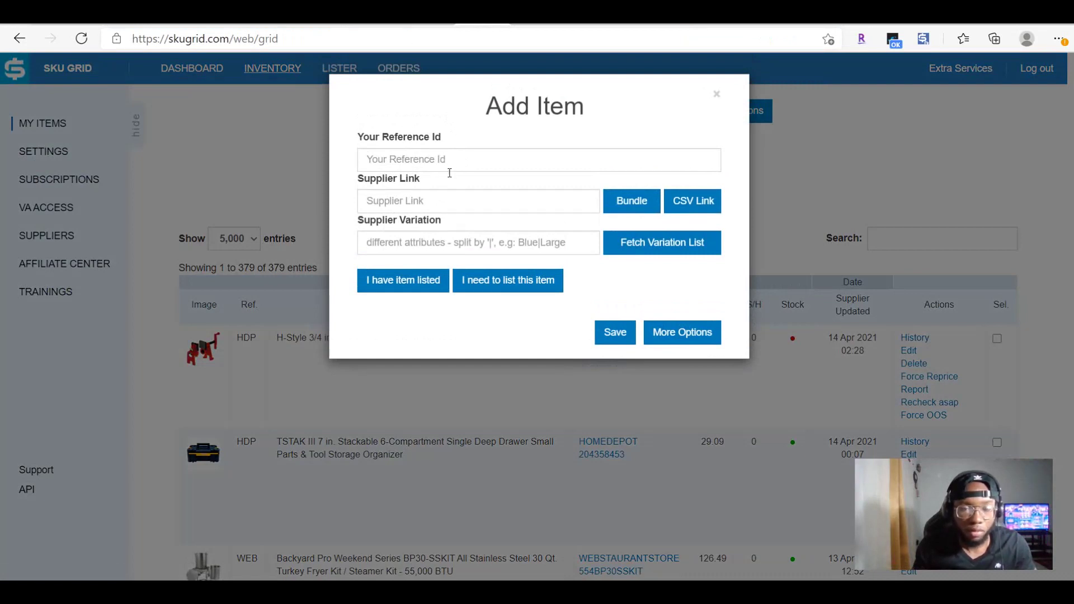
pyautogui.click(432, 202)
pyautogui.rightClick(432, 204)
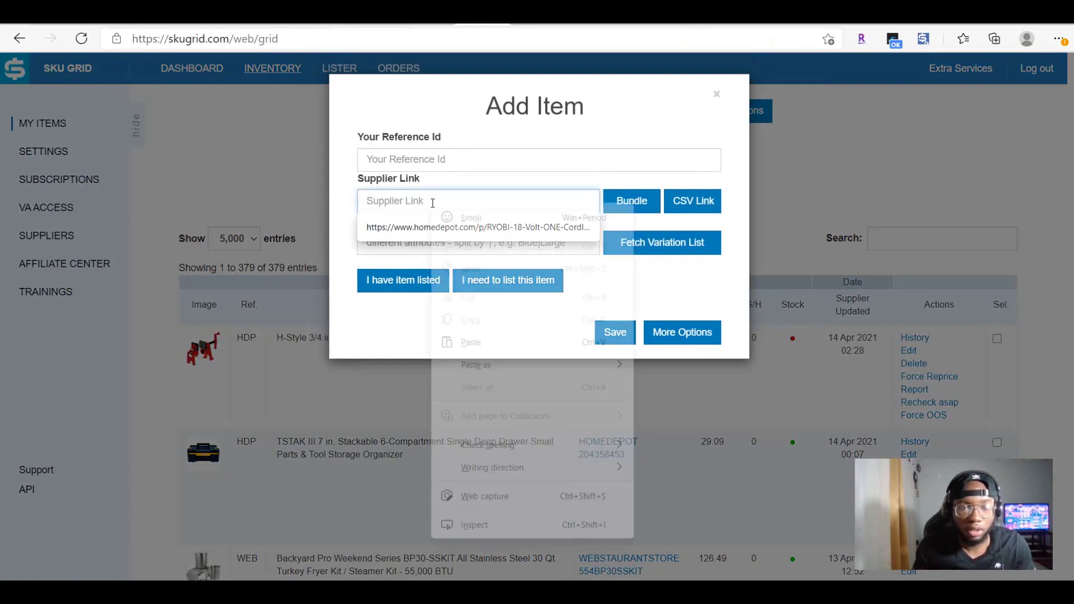
pyautogui.click(482, 343)
pyautogui.click(459, 159)
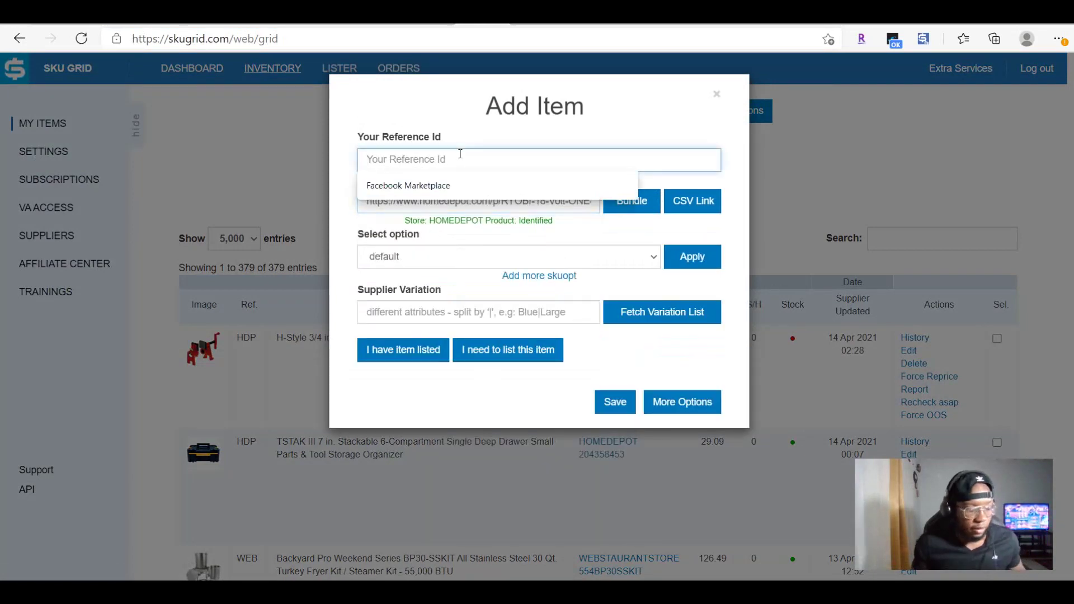
pyautogui.click(442, 186)
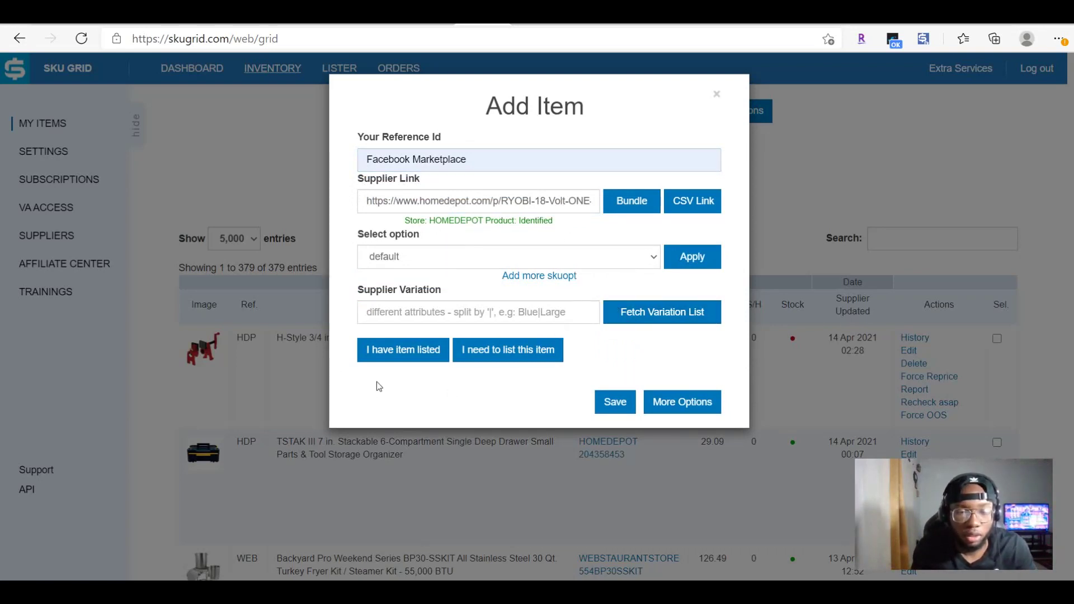
# Mark the new item as already listed and set its selling marketplace to Facebook Marketplace USA (US).
pyautogui.click(404, 352)
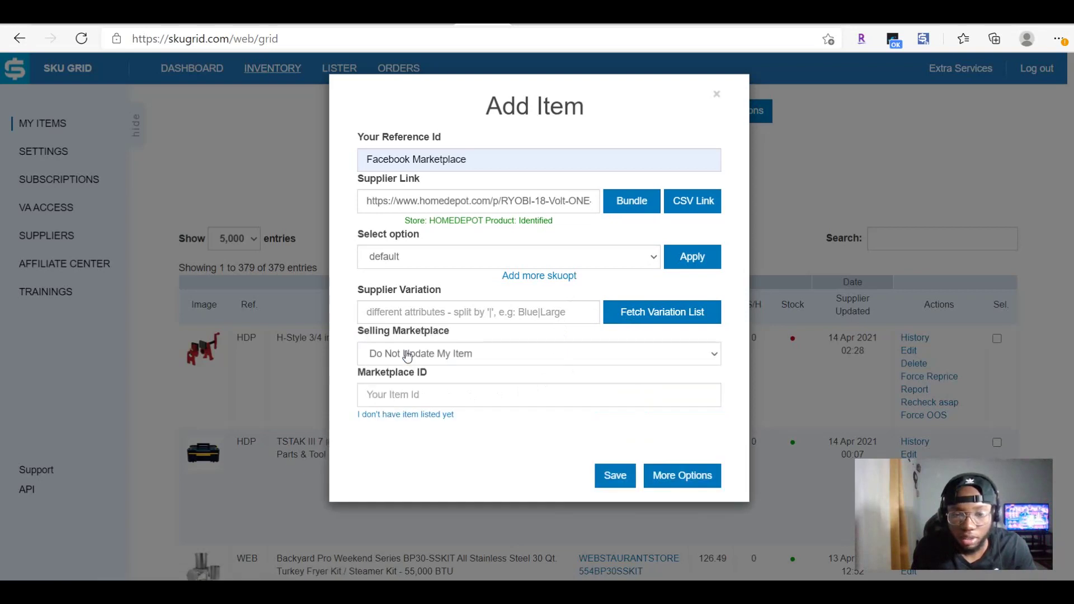
pyautogui.click(622, 362)
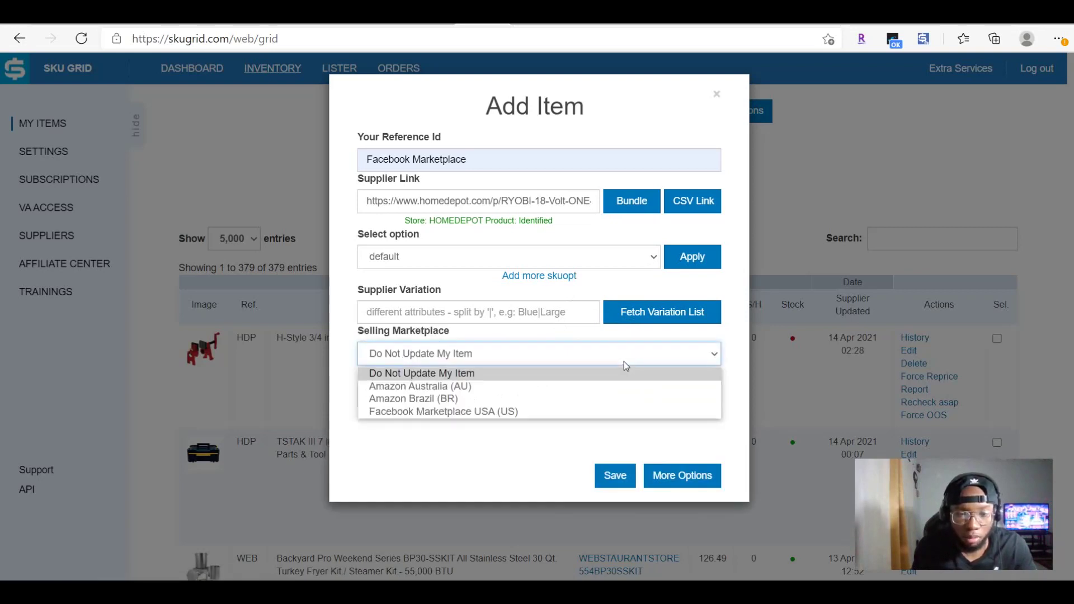
pyautogui.click(470, 412)
pyautogui.click(470, 392)
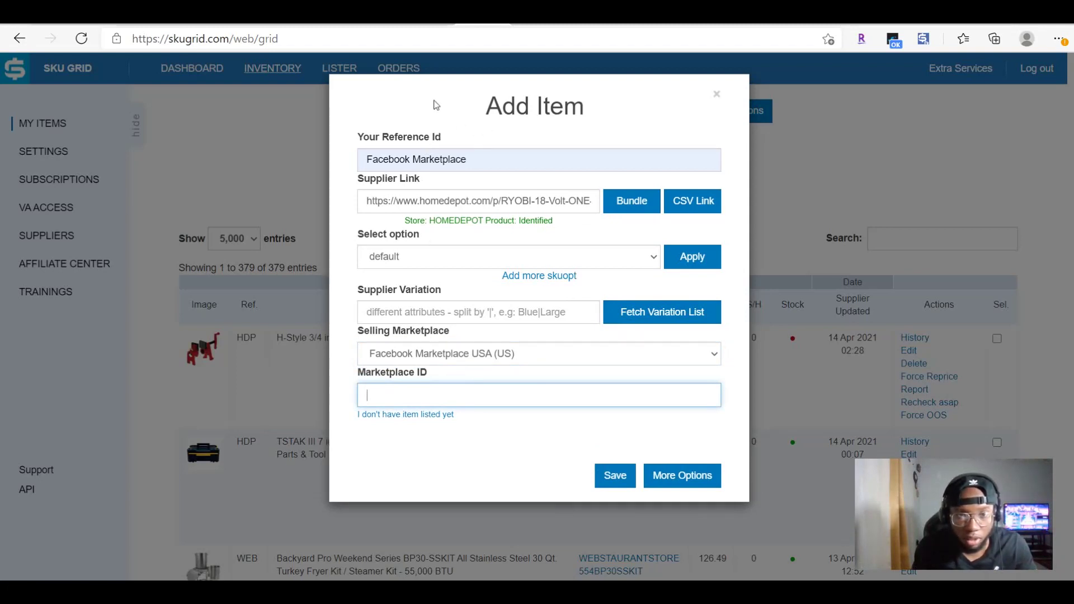
# Switch to the BESSEY H Style pipe clamp listing on Facebook Marketplace and copy the item ID from its web address.
pyautogui.click(374, 23)
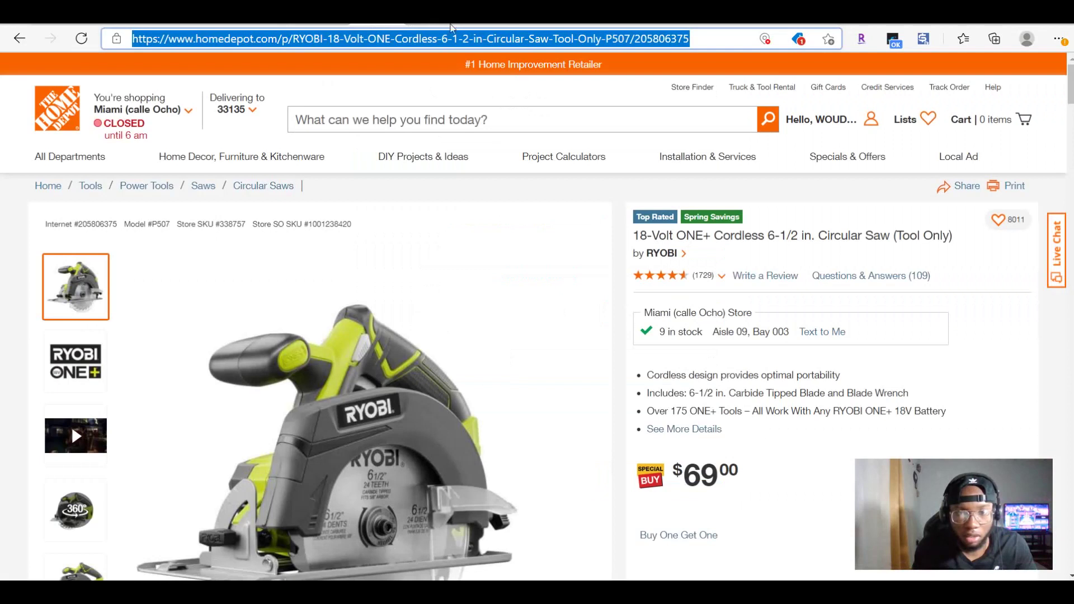
pyautogui.click(530, 24)
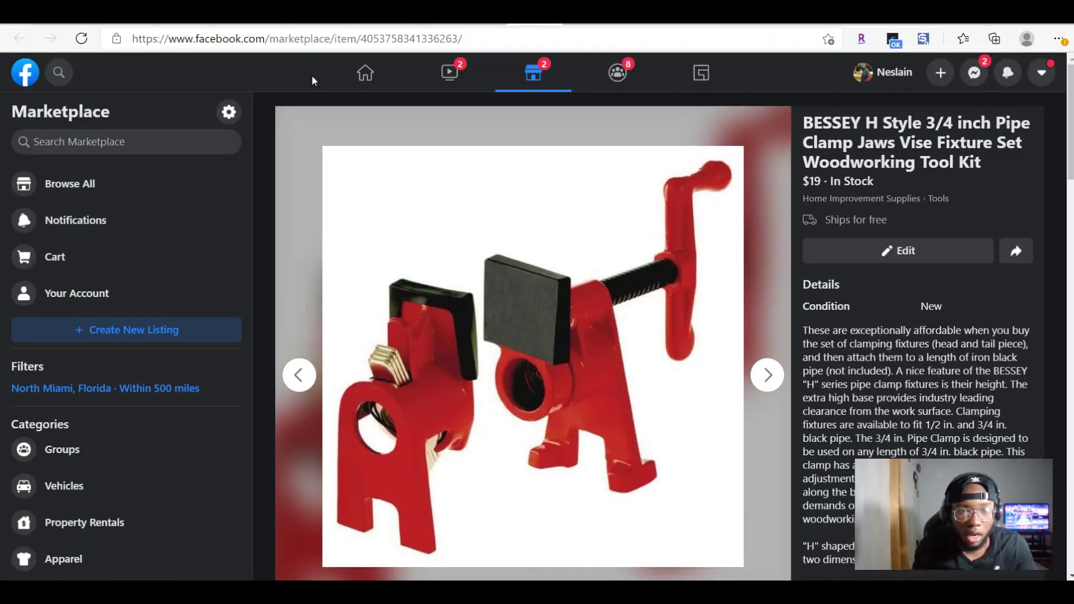
pyautogui.doubleClick(393, 38)
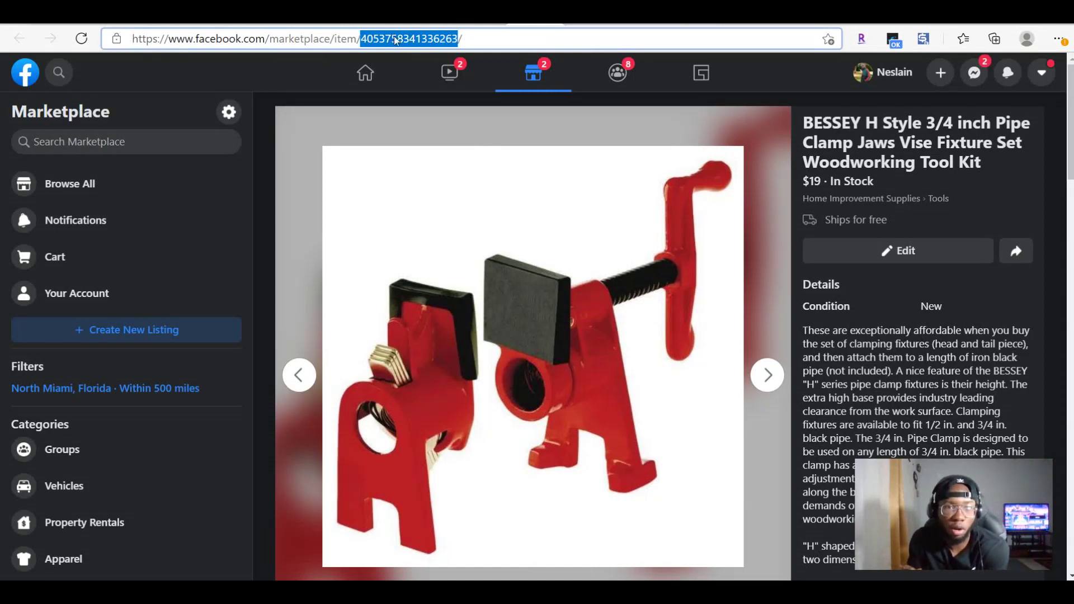
pyautogui.rightClick(395, 40)
pyautogui.click(451, 156)
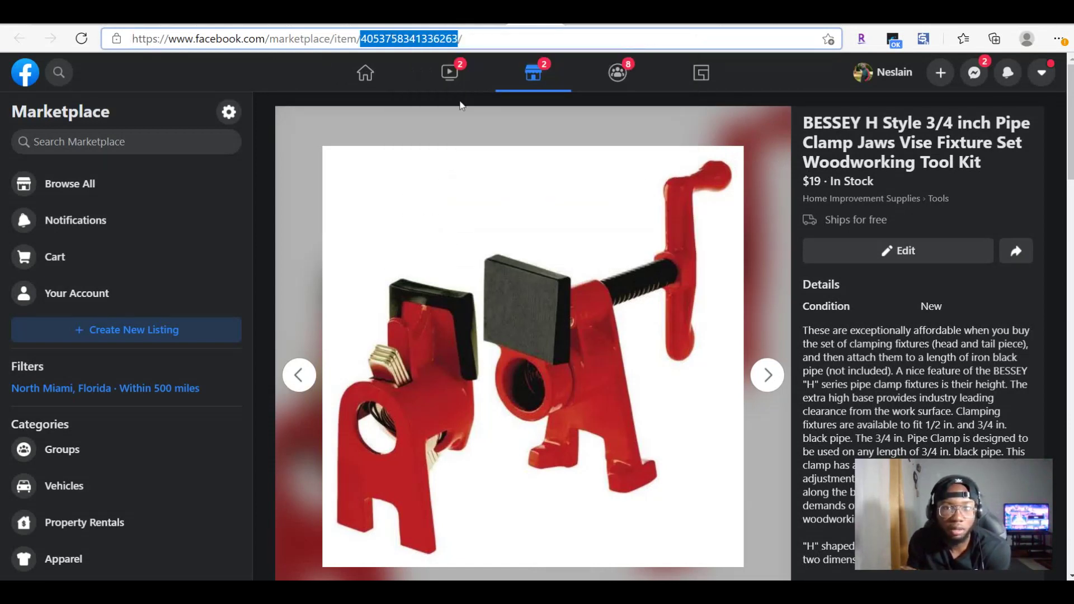
pyautogui.hotkey('ctrl', 'Tab')
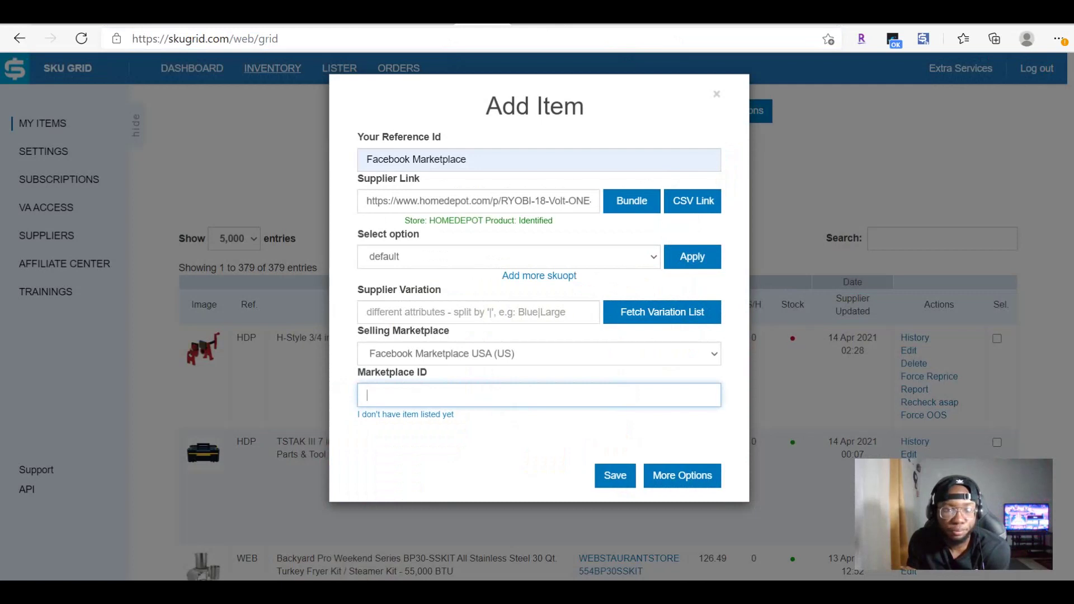
pyautogui.rightClick(445, 393)
pyautogui.click(486, 197)
pyautogui.click(492, 443)
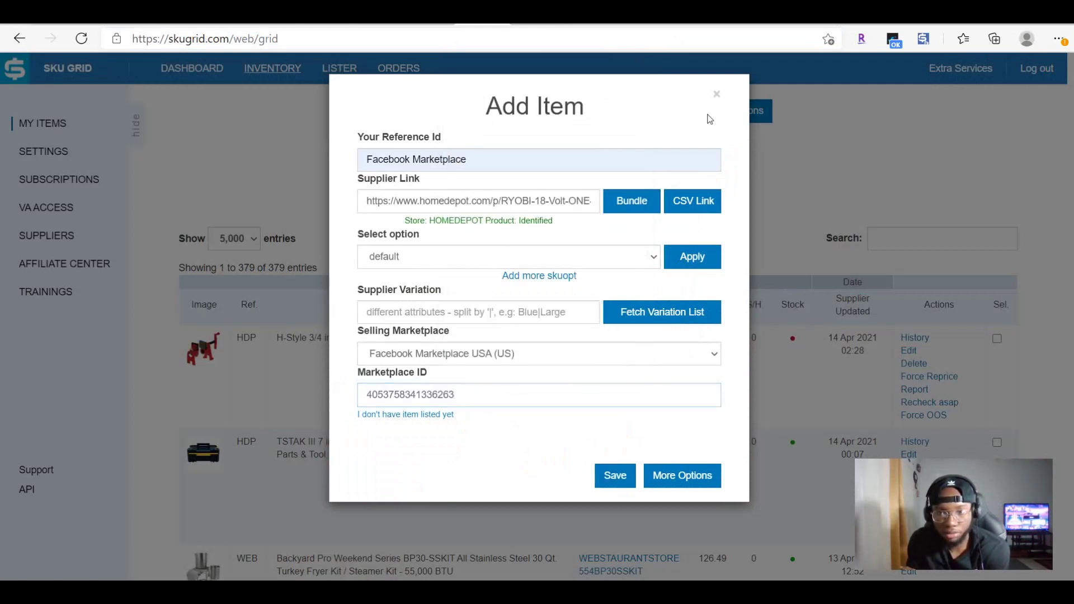
pyautogui.click(716, 94)
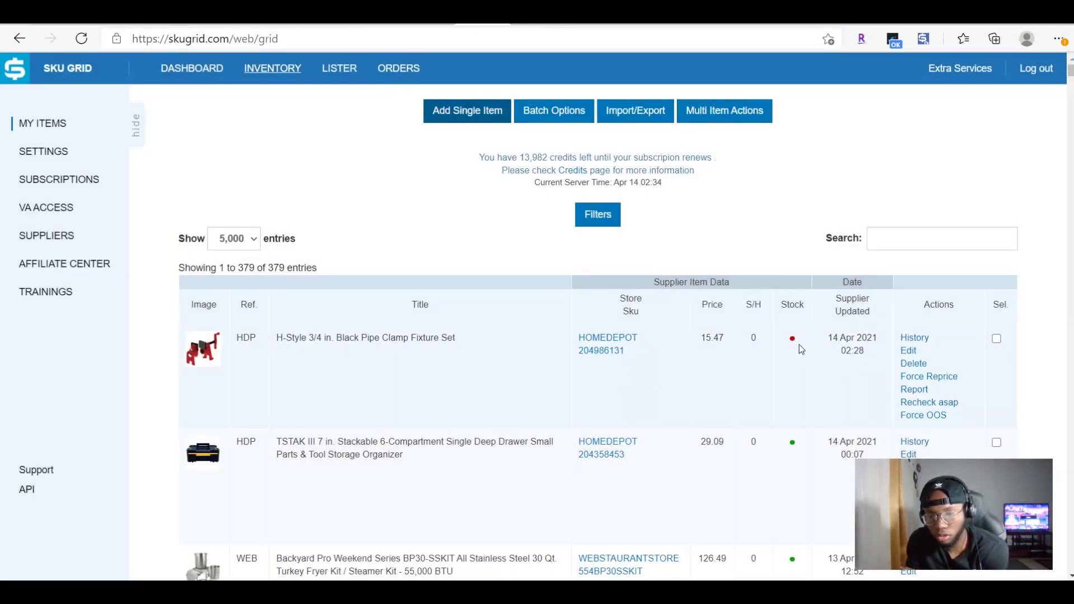
# Examine the supplier prices, stock status and available actions of the items in the SKU Grid inventory.
pyautogui.scroll(-1, 801, 344)
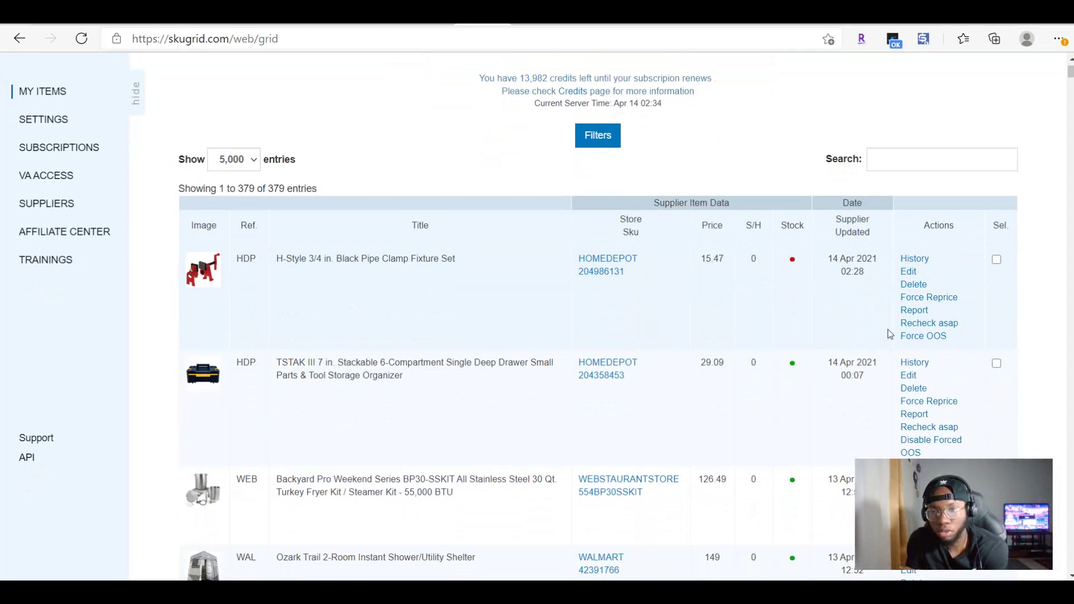
pyautogui.scroll(1, 887, 330)
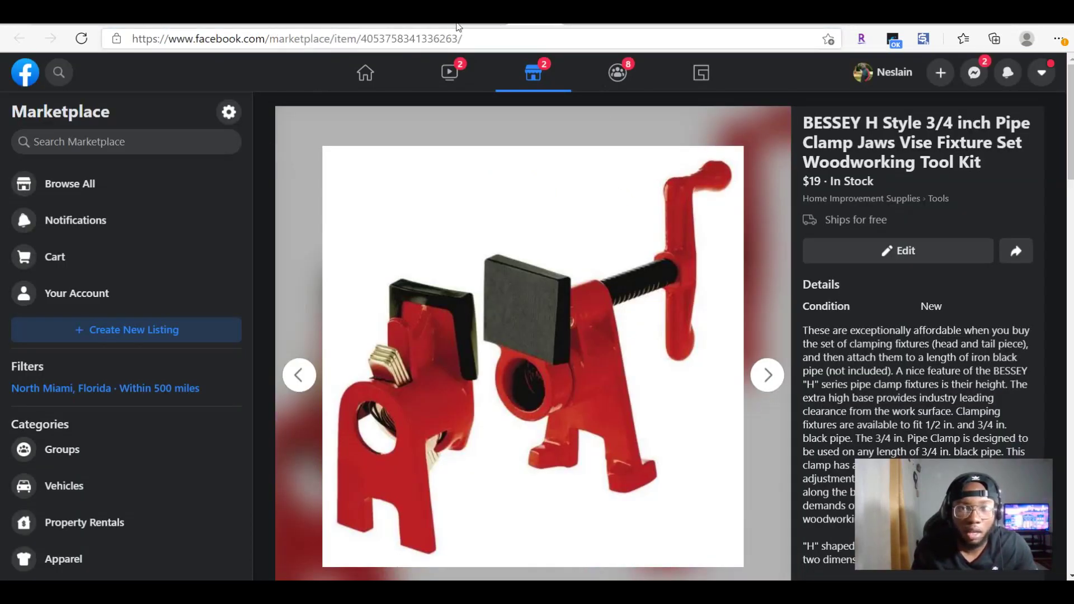
pyautogui.hotkey('ctrl', 'tab')
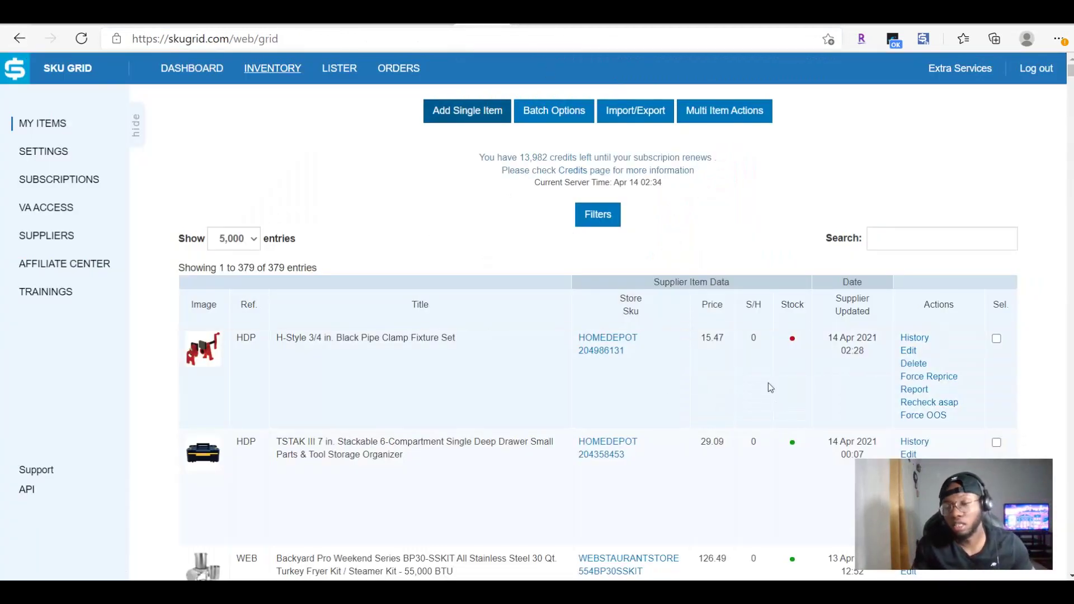
pyautogui.scroll(-3, 769, 386)
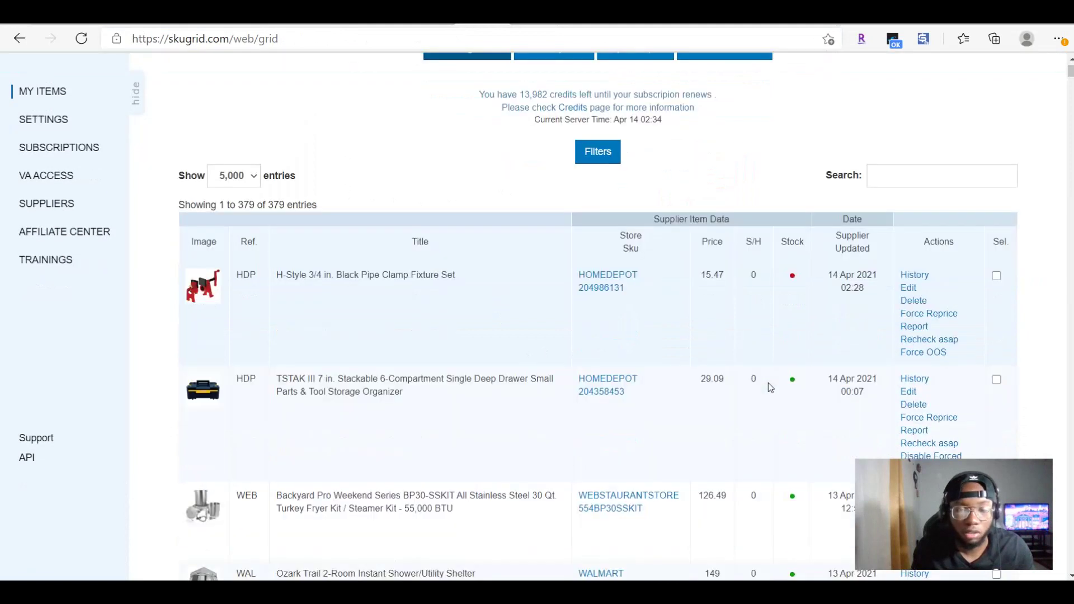
pyautogui.scroll(-2, 769, 386)
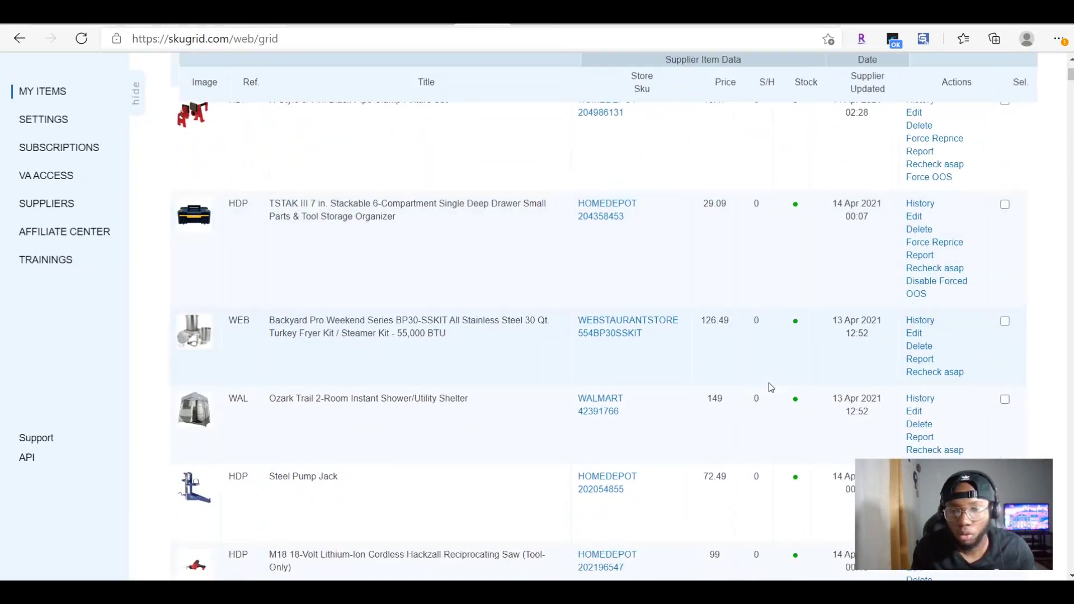
pyautogui.scroll(5, 768, 382)
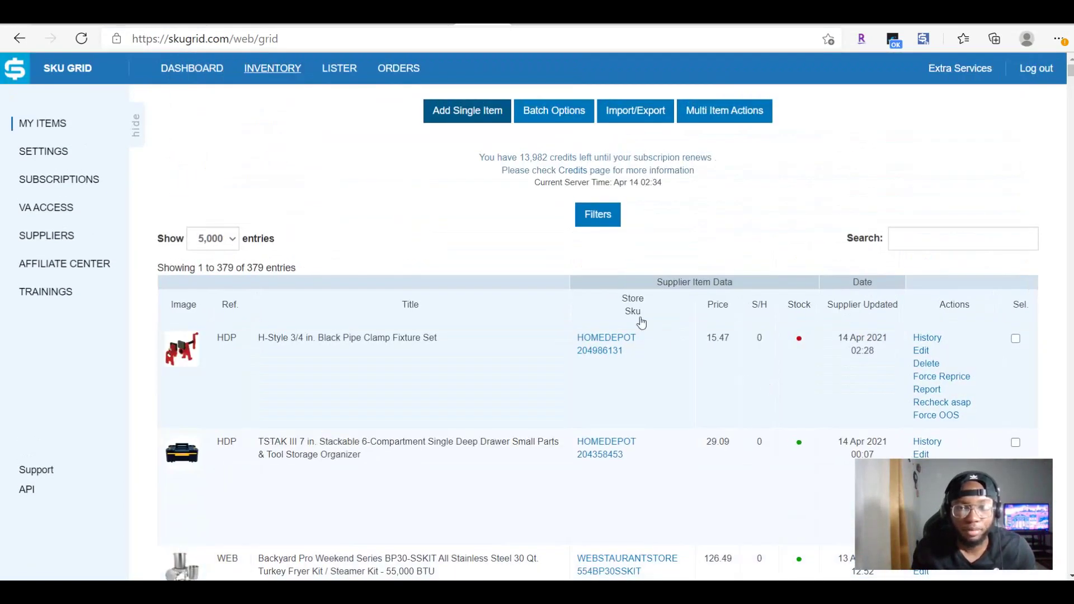